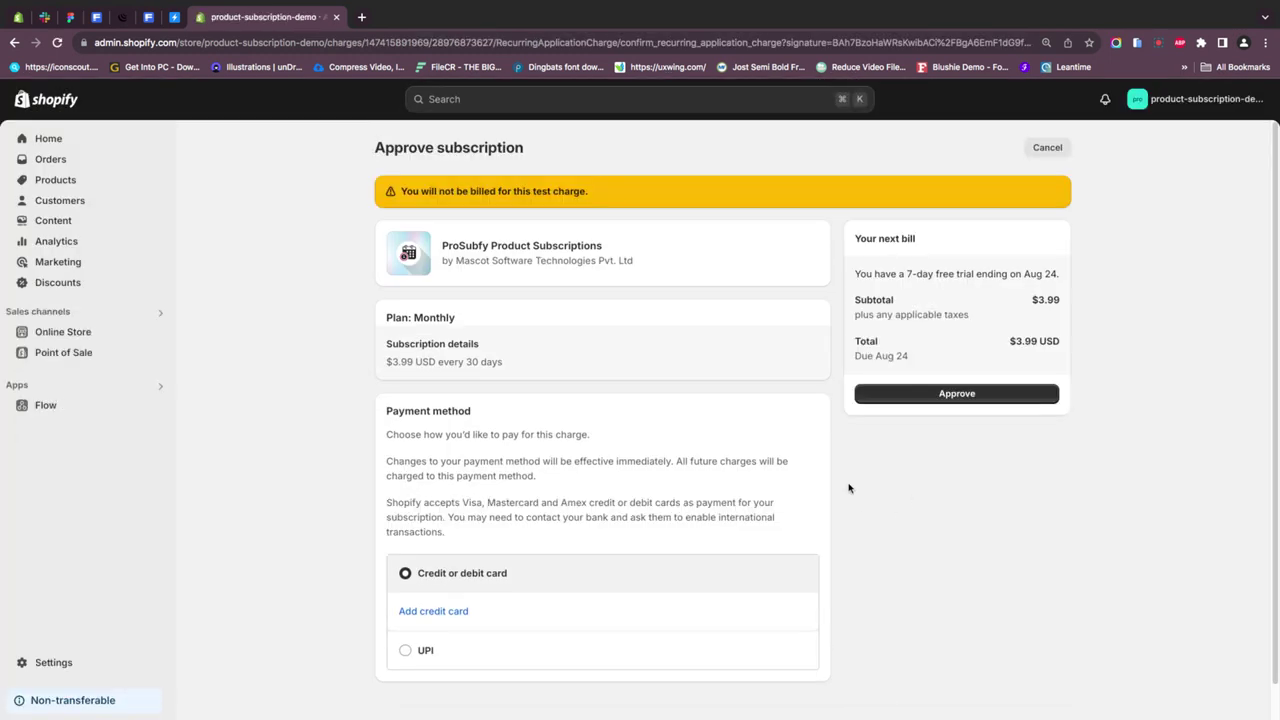
- Approve the recurring test charge for the ProSubfy Monthly plan
left_click(957, 396)
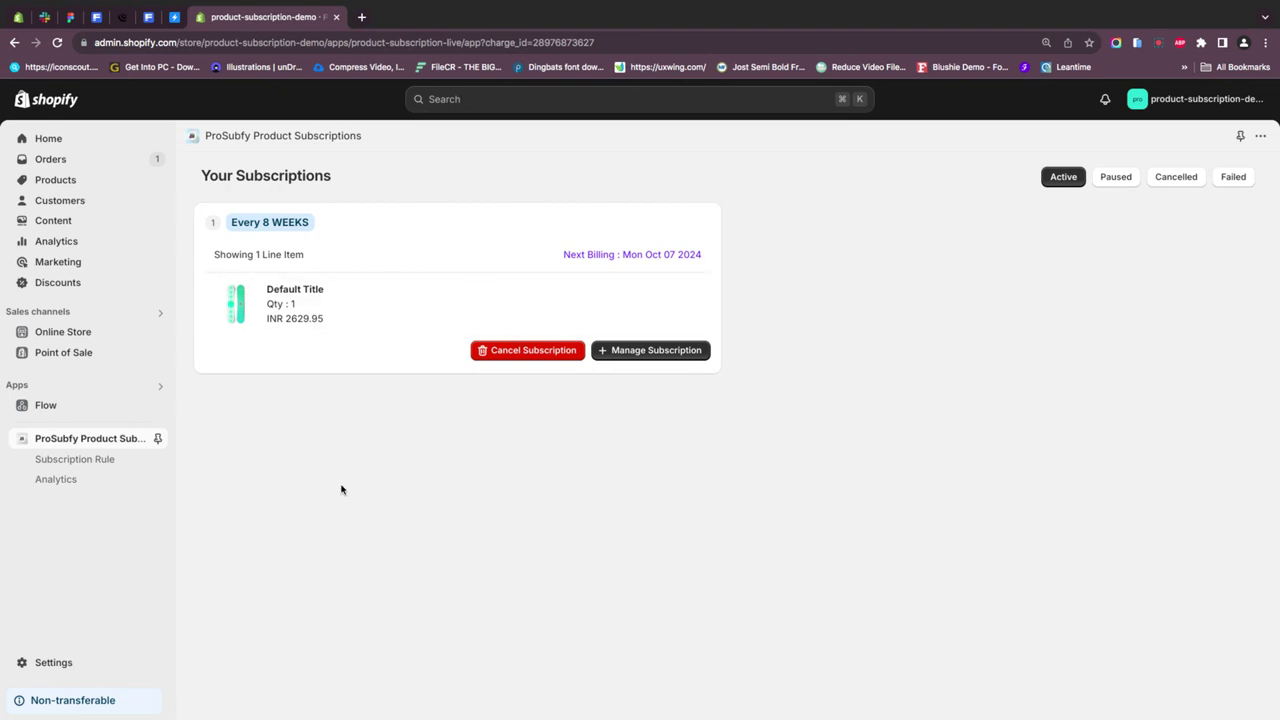
- Start a new subscription rule titled 'Test 2' with plan type One-Time Purchase
left_click(81, 459)
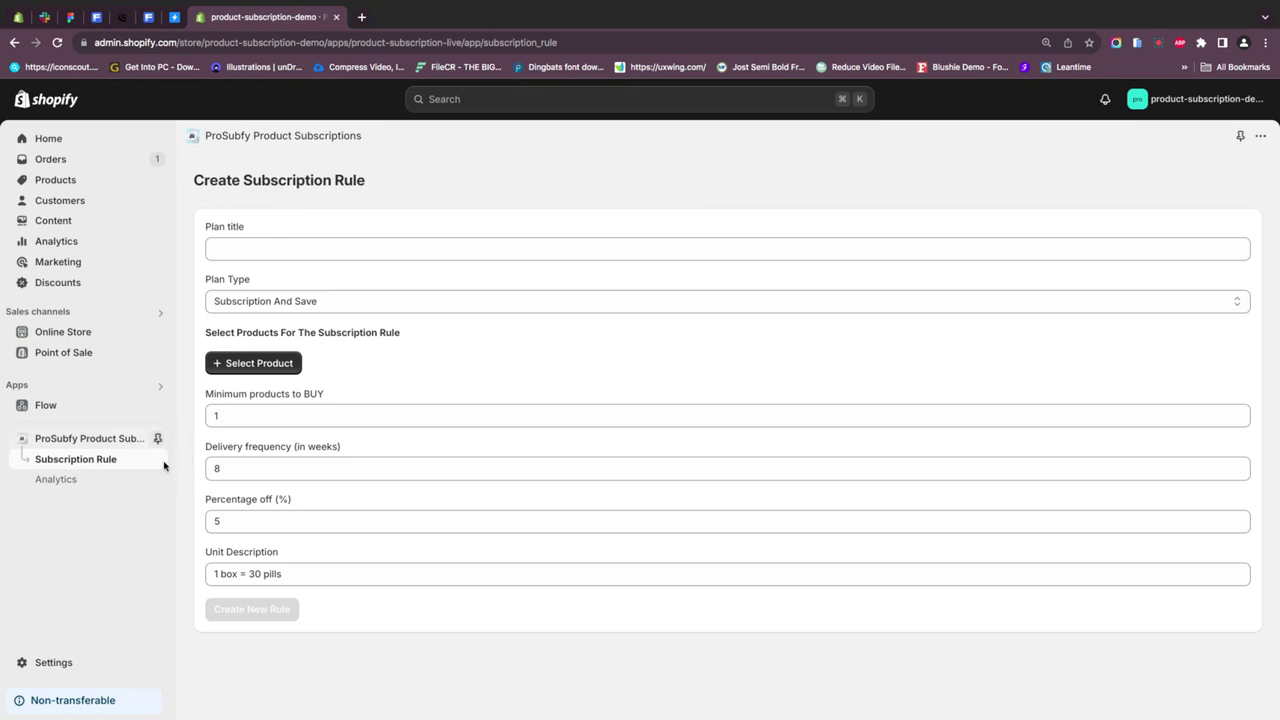
left_click(255, 249)
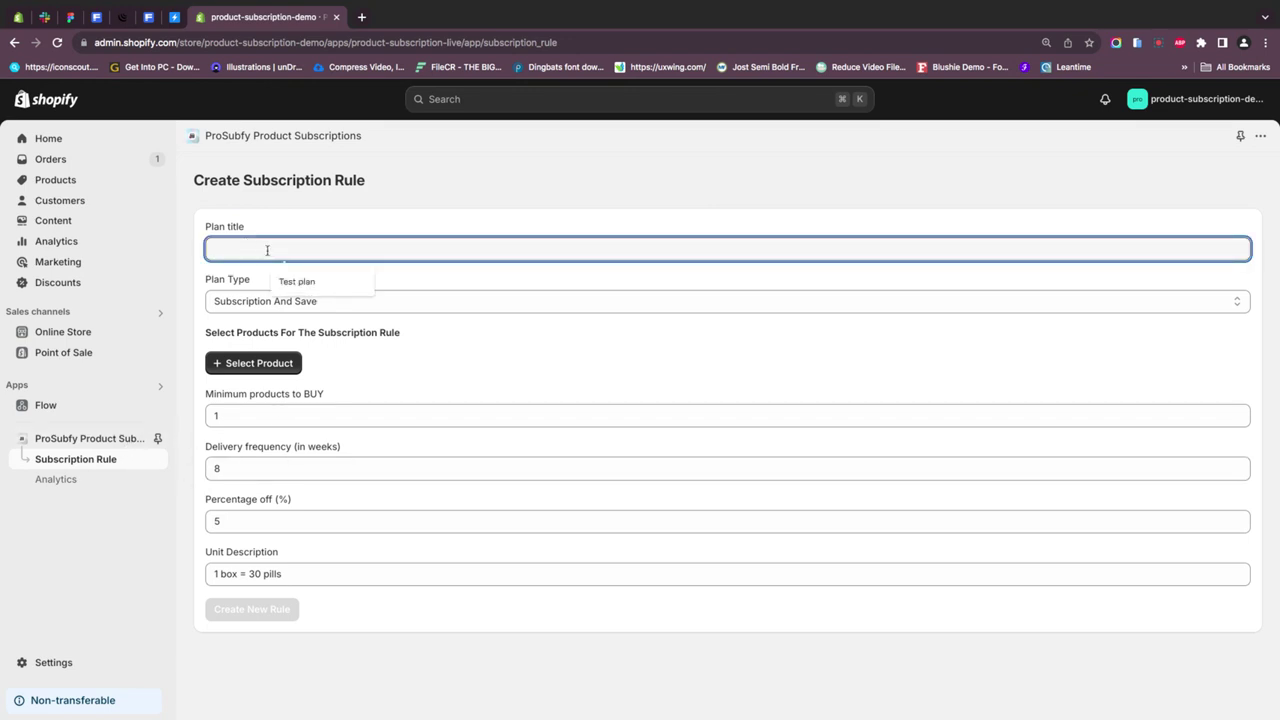
type("Test 2")
left_click(296, 303)
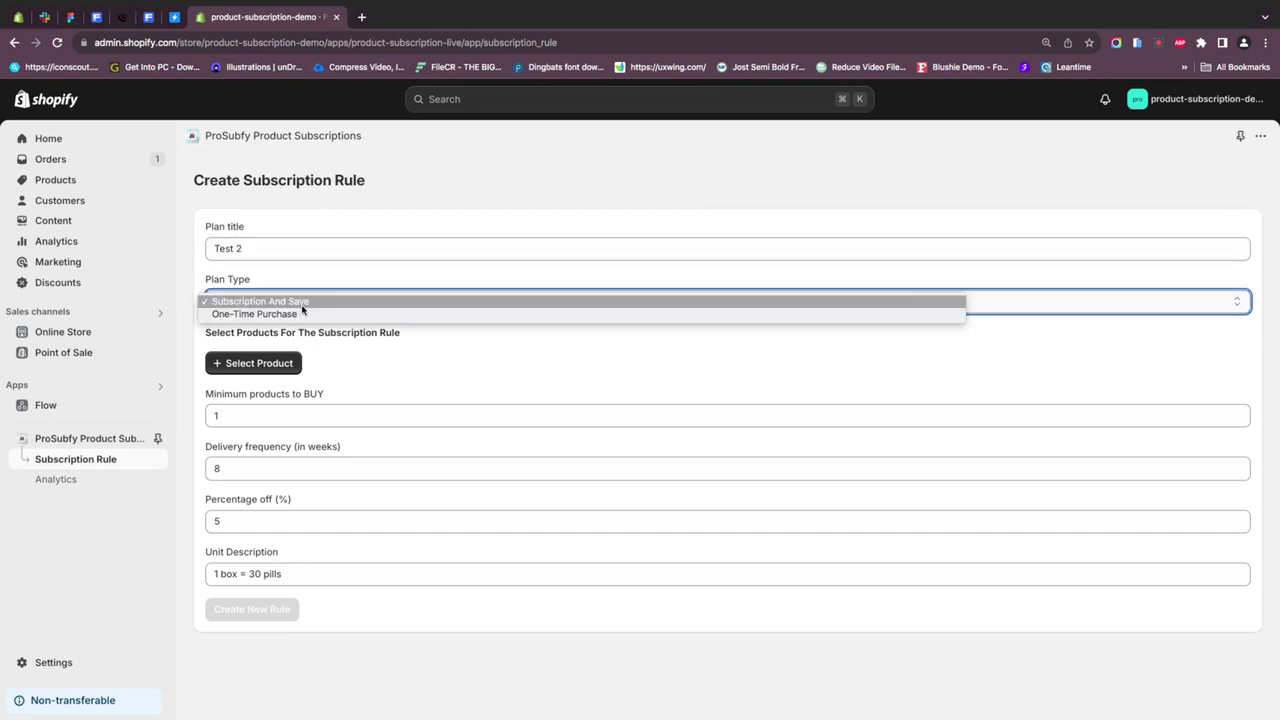
left_click(293, 315)
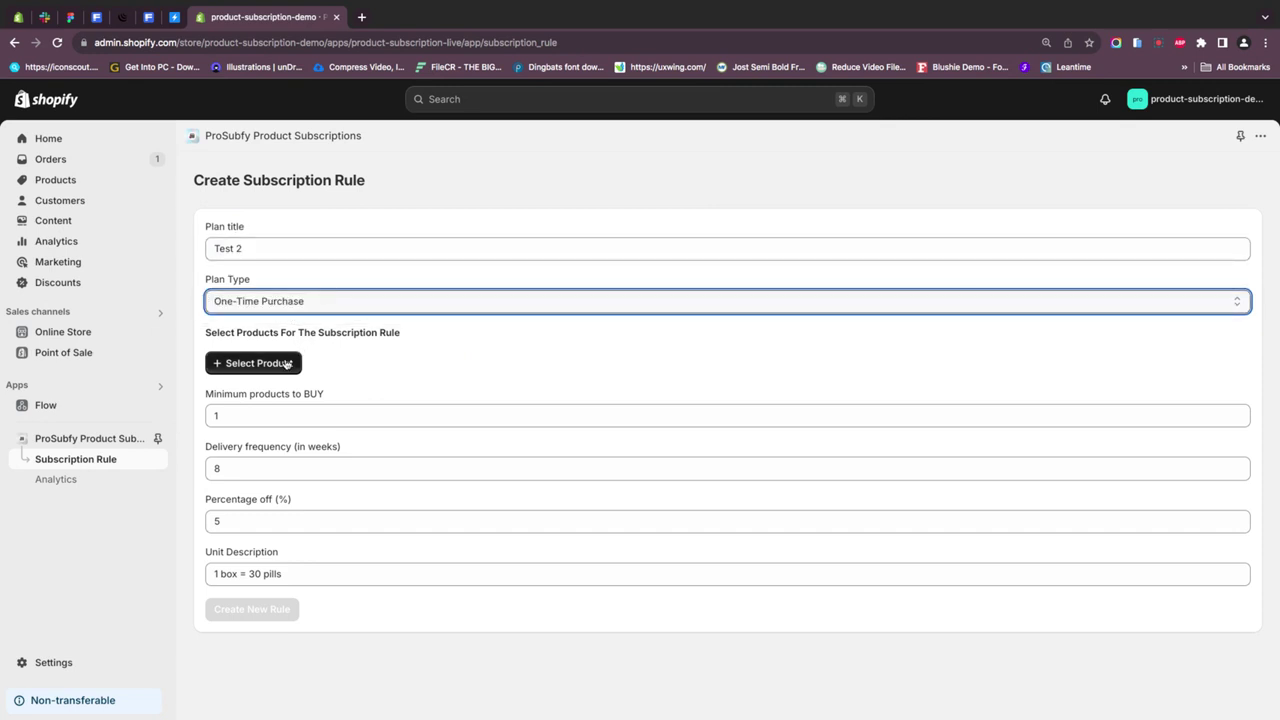
- Assign The 3p Fulfilled Snowboard to the rule and create it
left_click(286, 364)
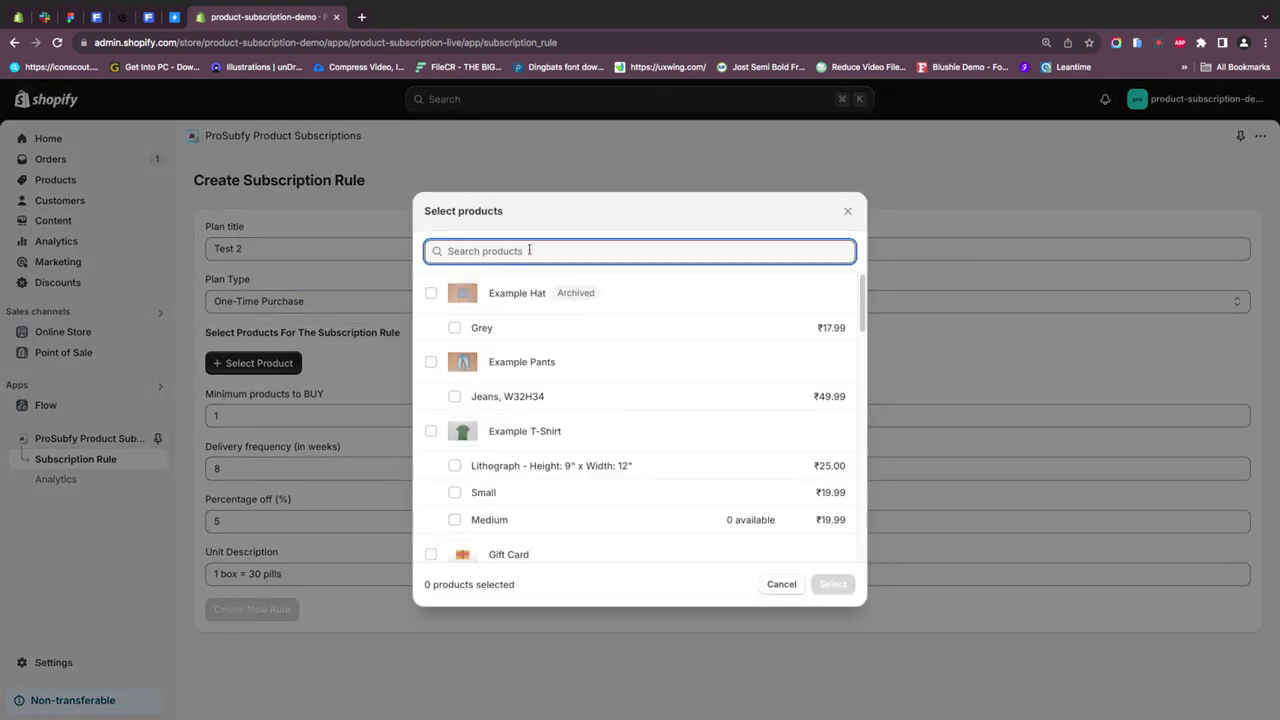
type("The")
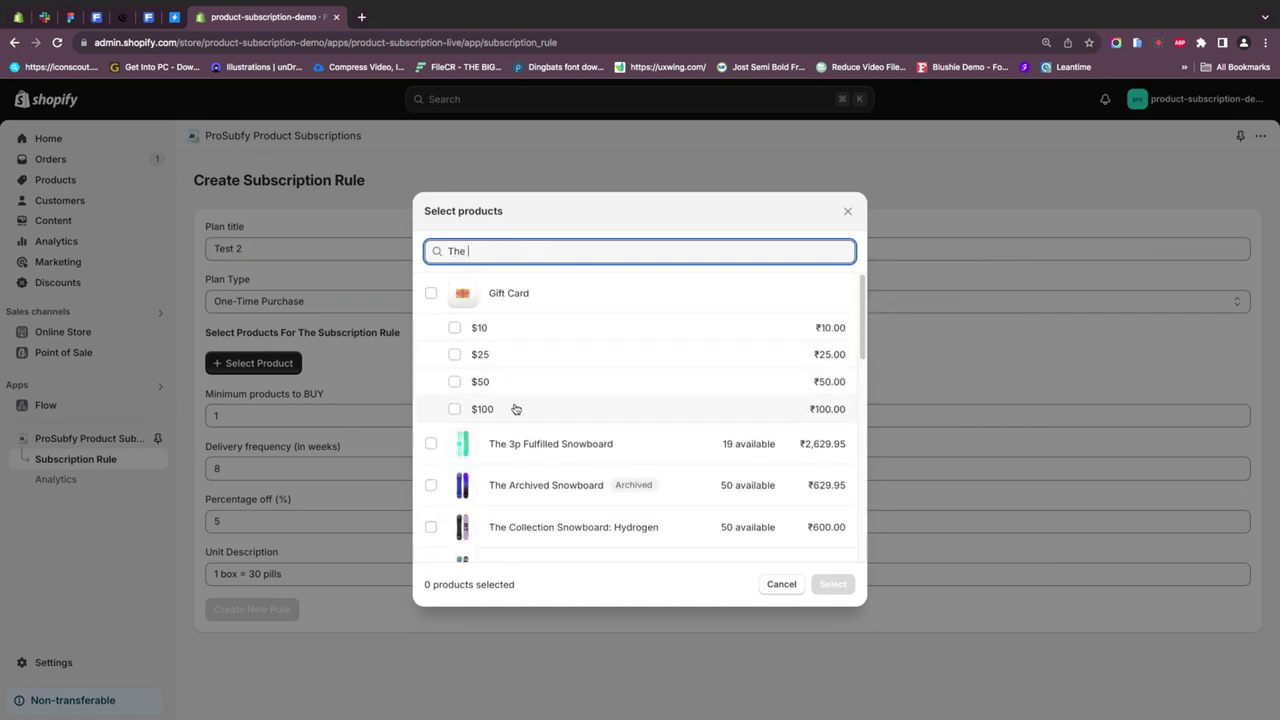
left_click(505, 444)
left_click(826, 586)
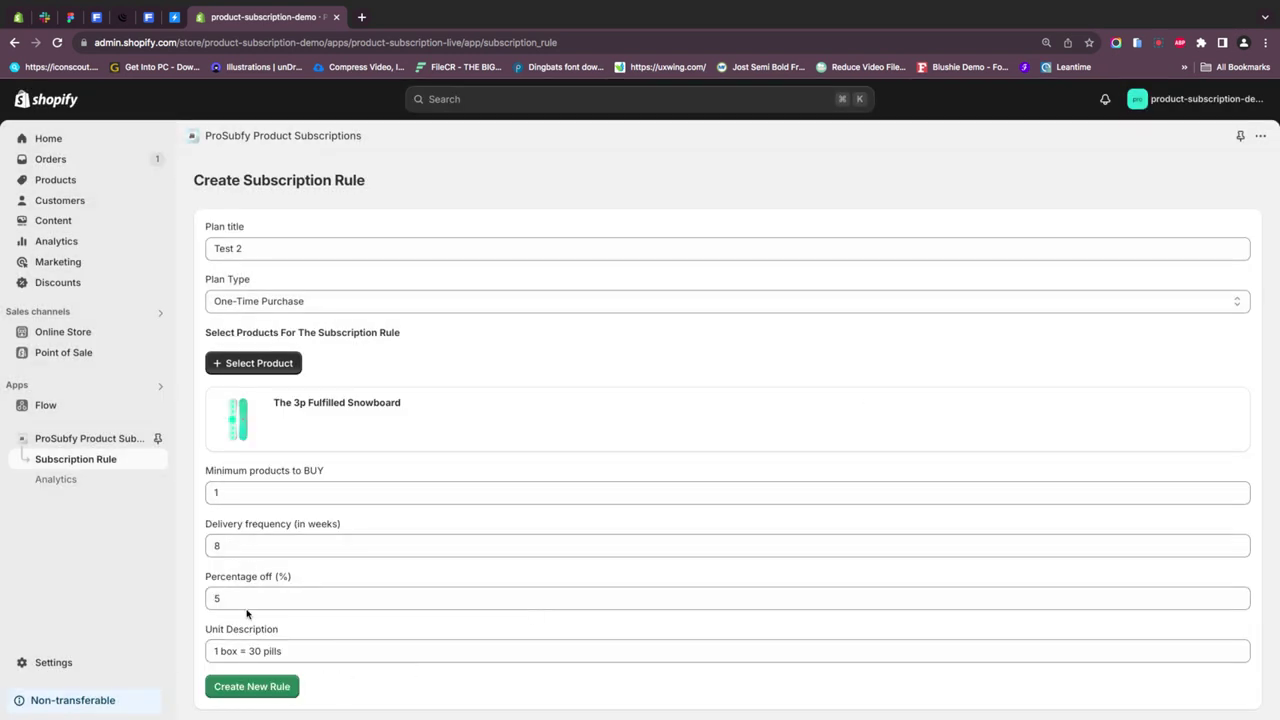
left_click(253, 686)
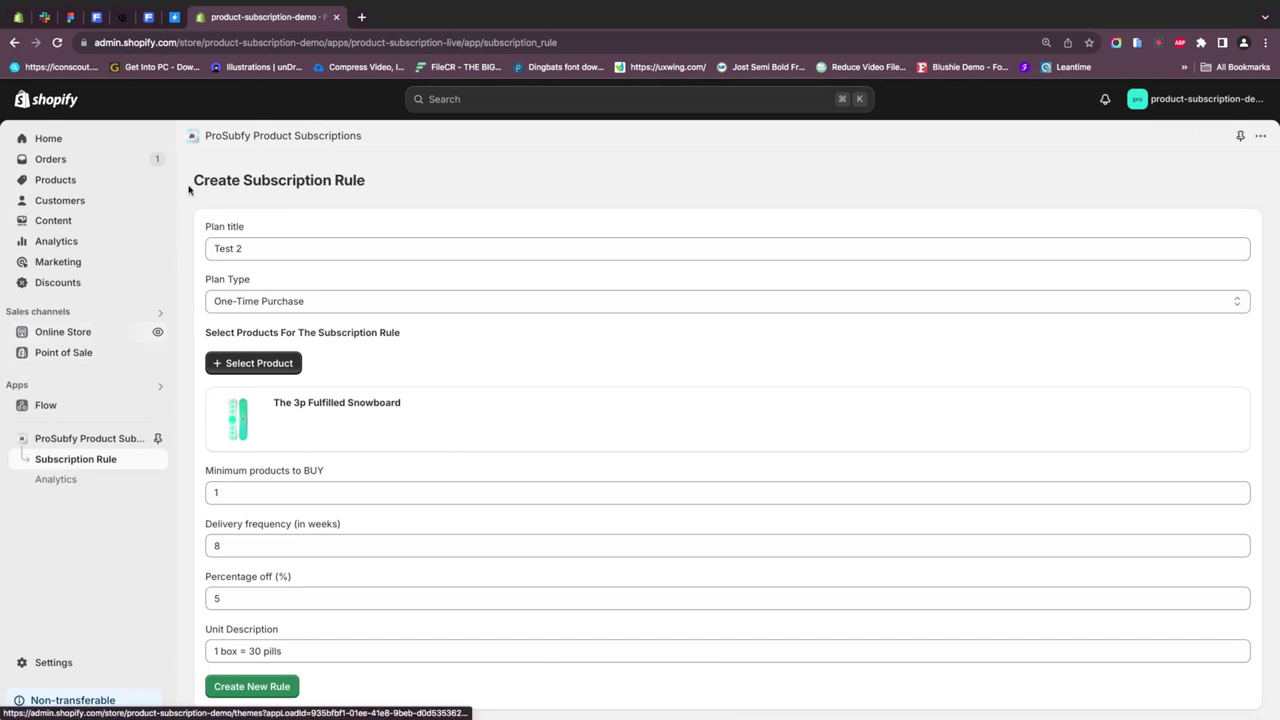
- Customize the Dawn theme and switch the editor to the Products > Default product template
left_click(55, 338)
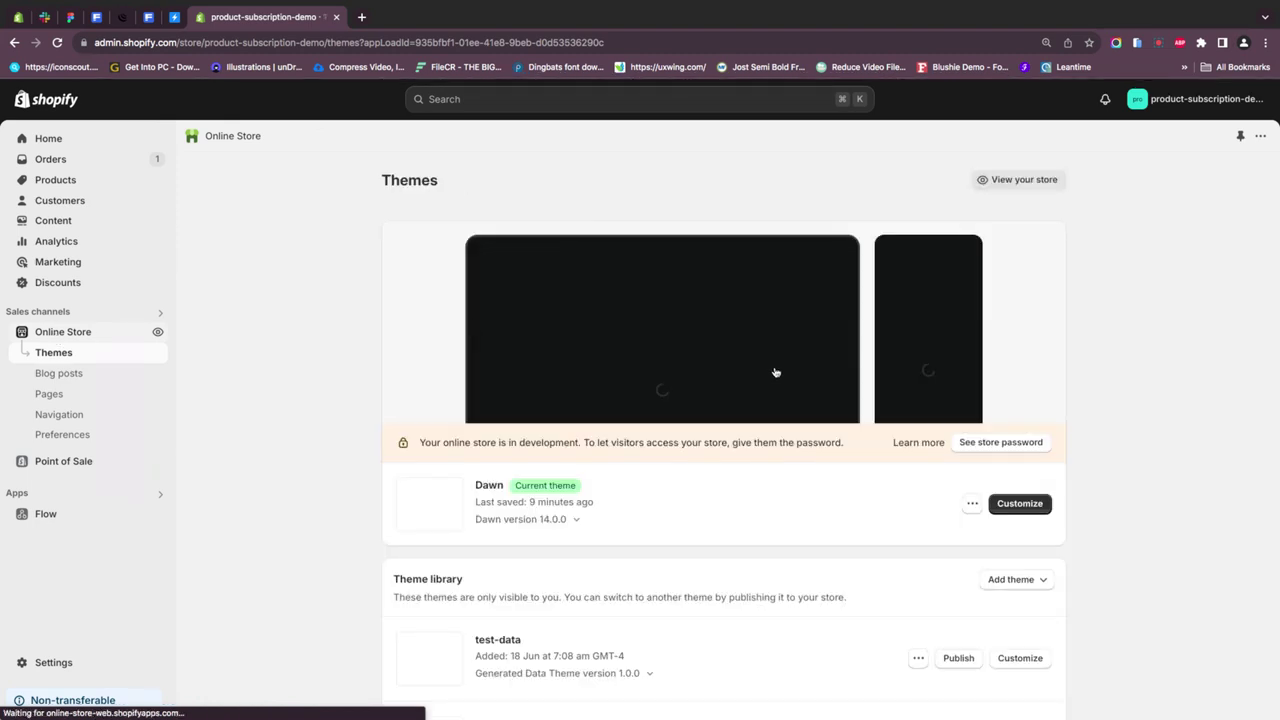
left_click(1012, 510)
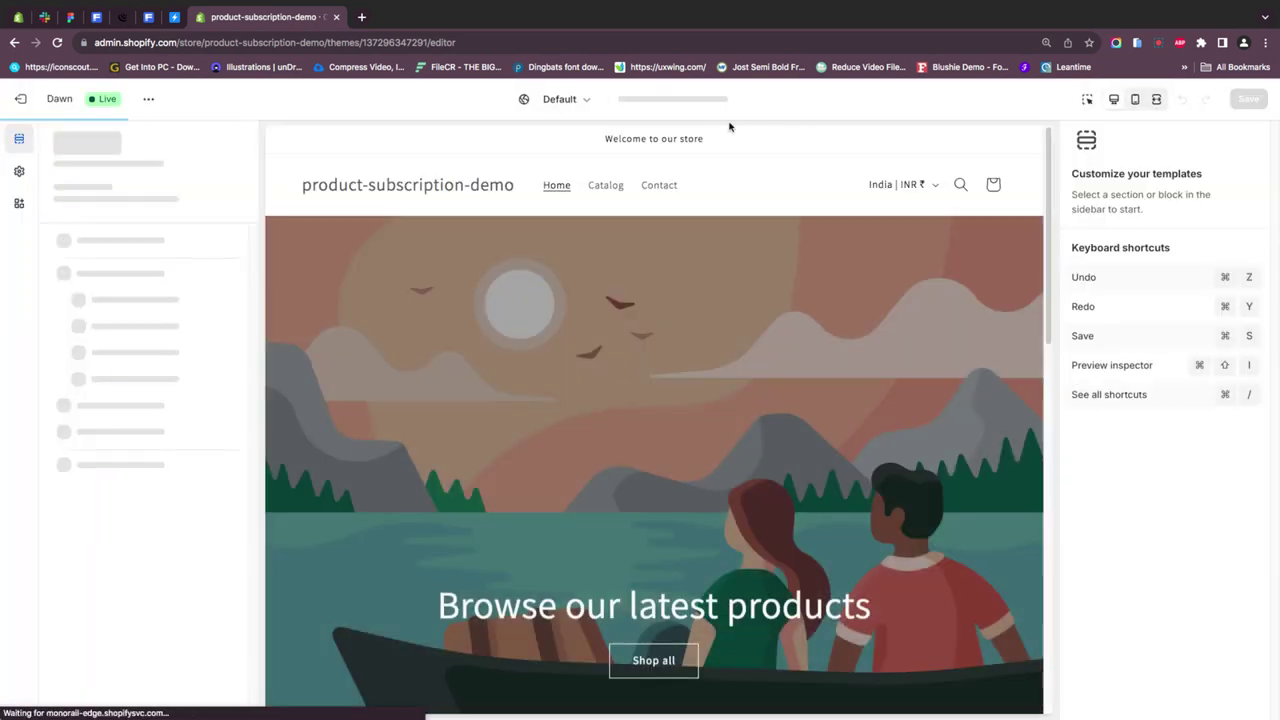
left_click(702, 100)
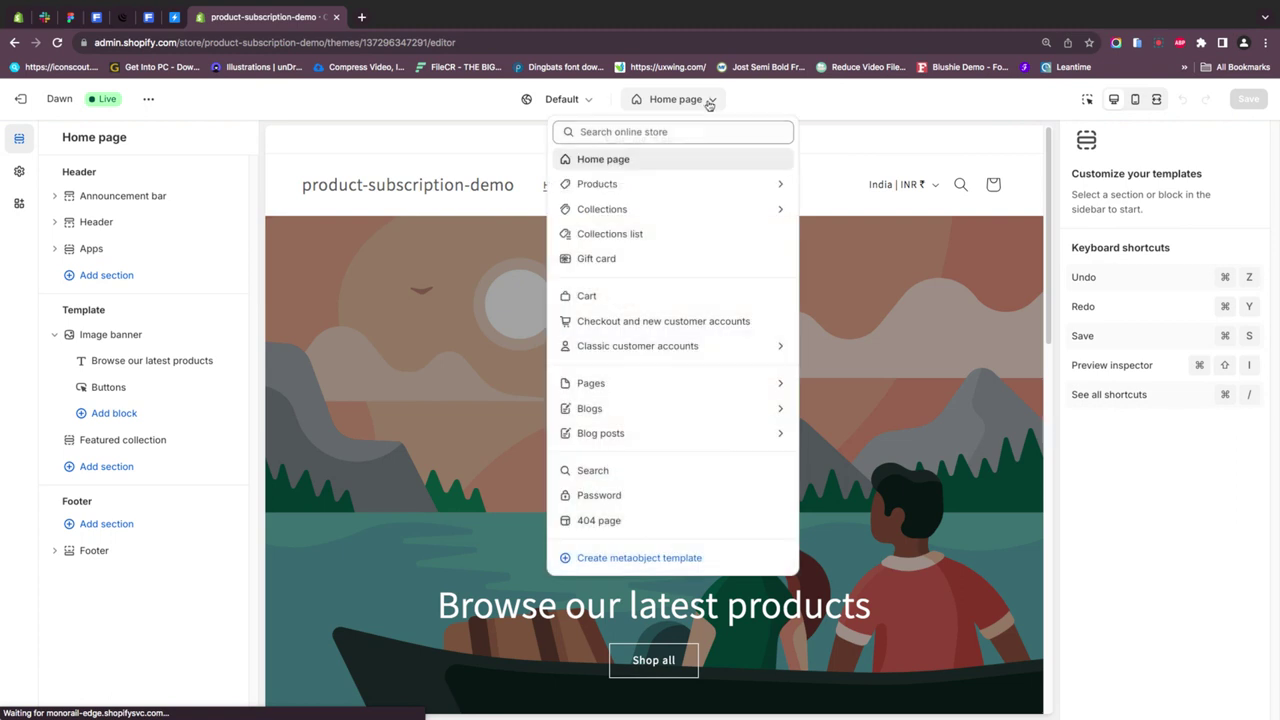
left_click(648, 183)
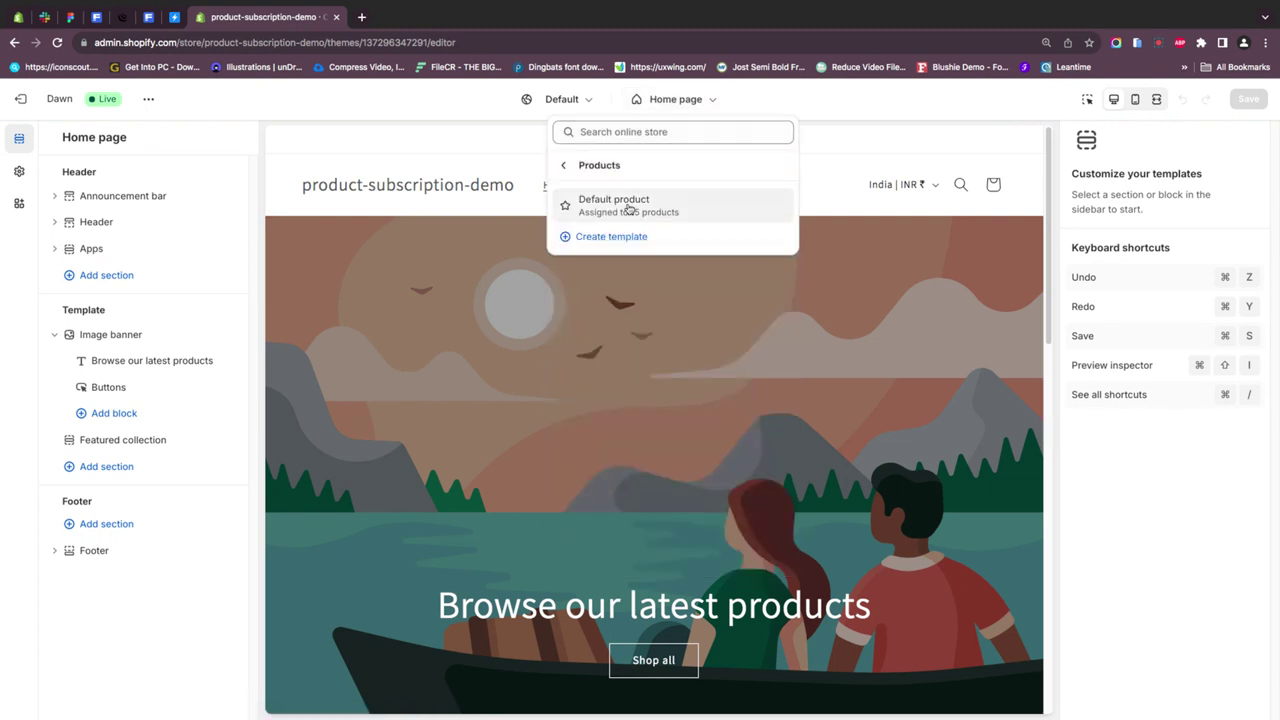
left_click(629, 206)
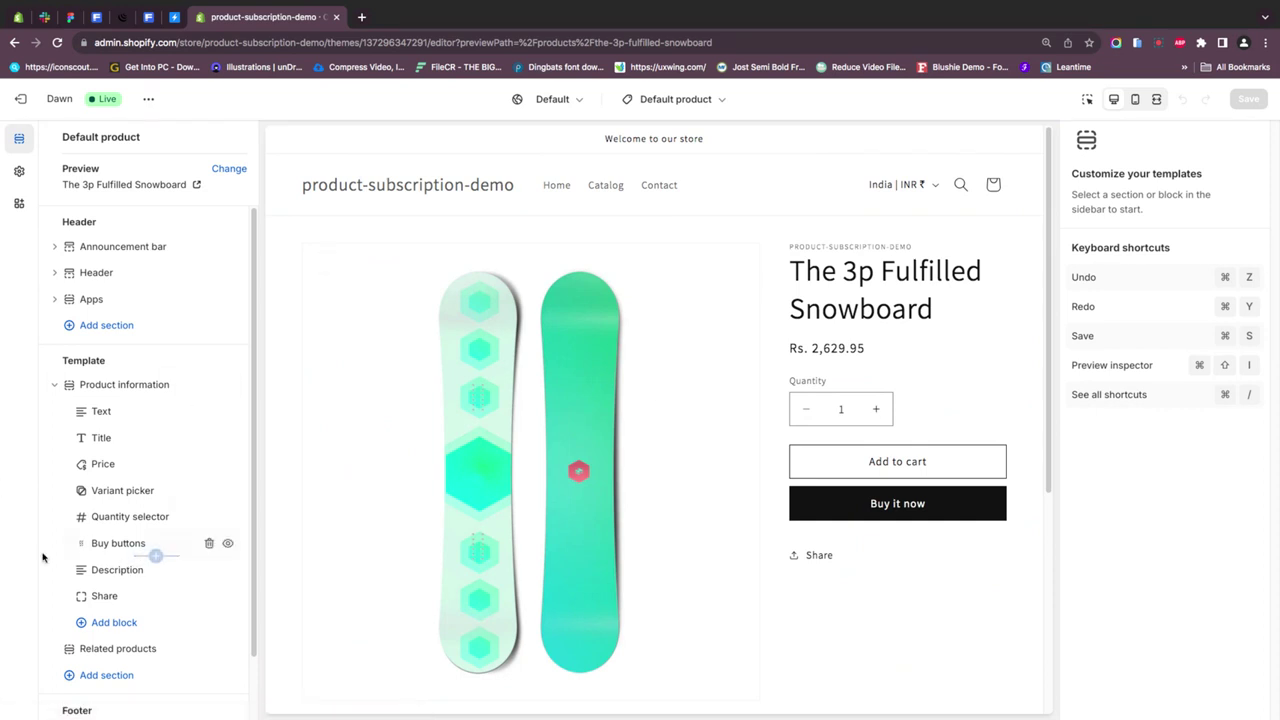
- Add the Selling Plan Widget app block above the variant picker, then Buy it now with One-time purchase selected
left_click(110, 627)
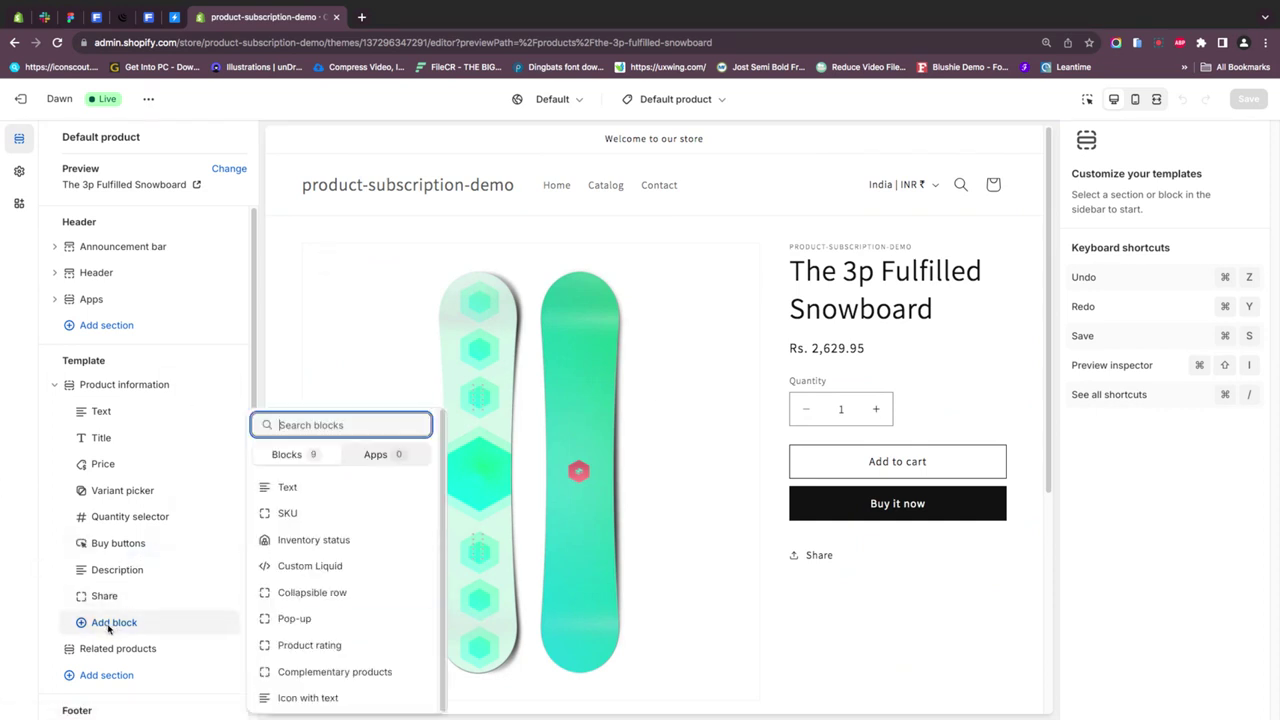
left_click(380, 459)
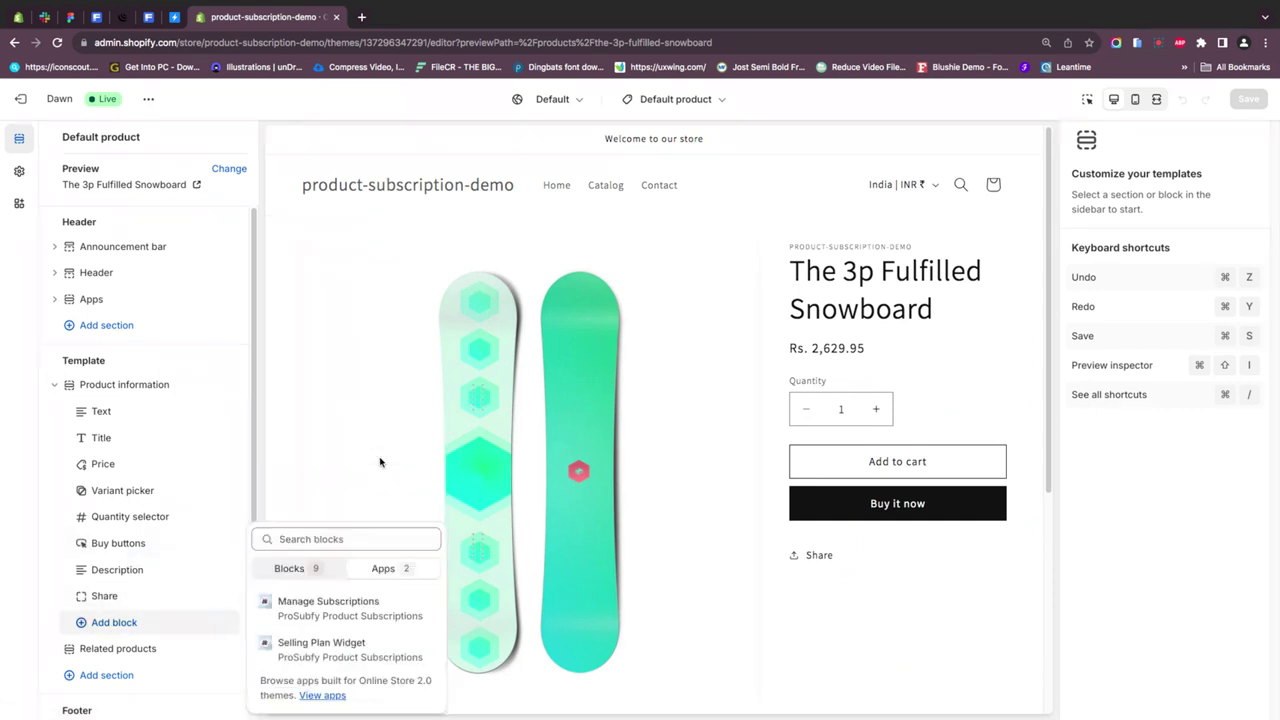
left_click(299, 650)
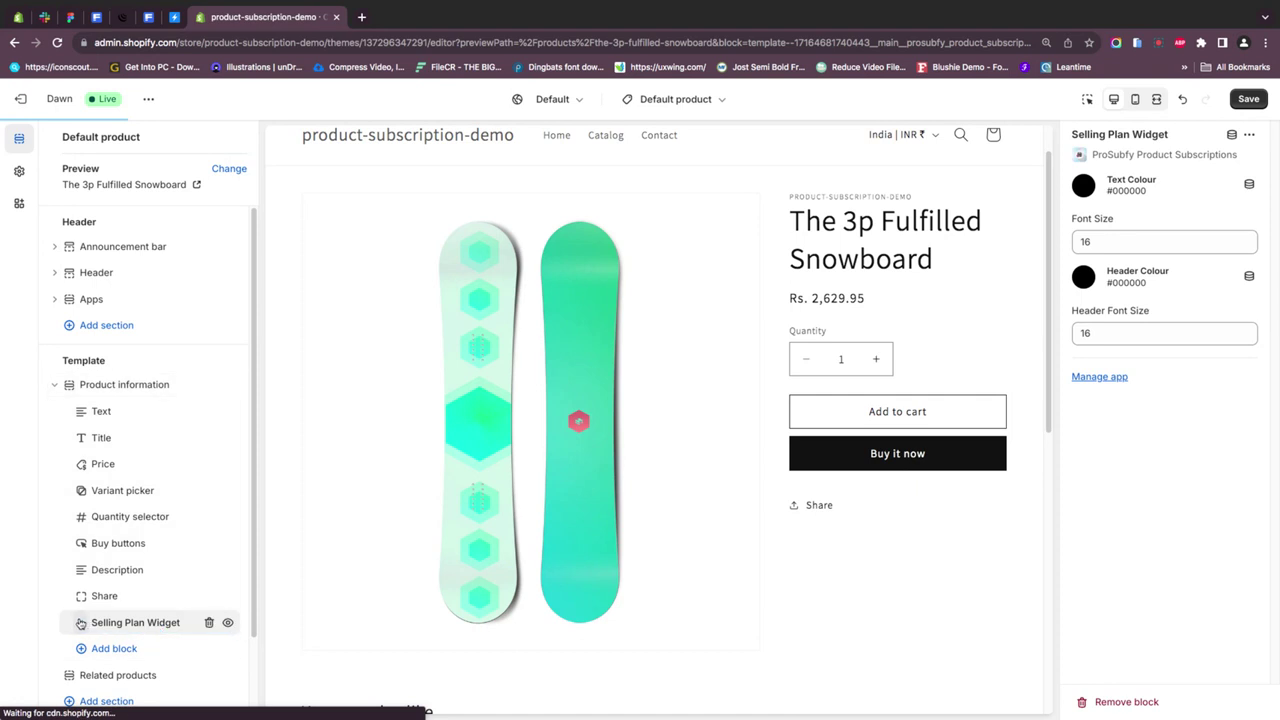
left_click_drag(74, 625, 73, 490)
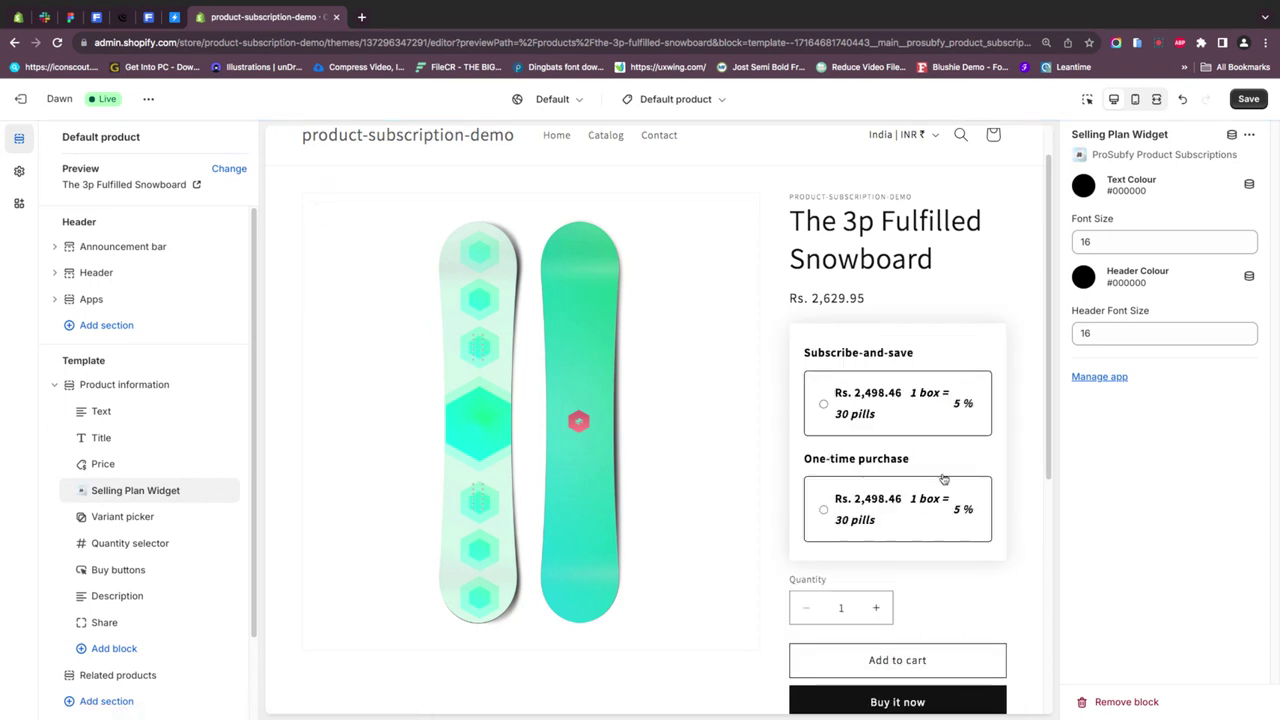
left_click(883, 509)
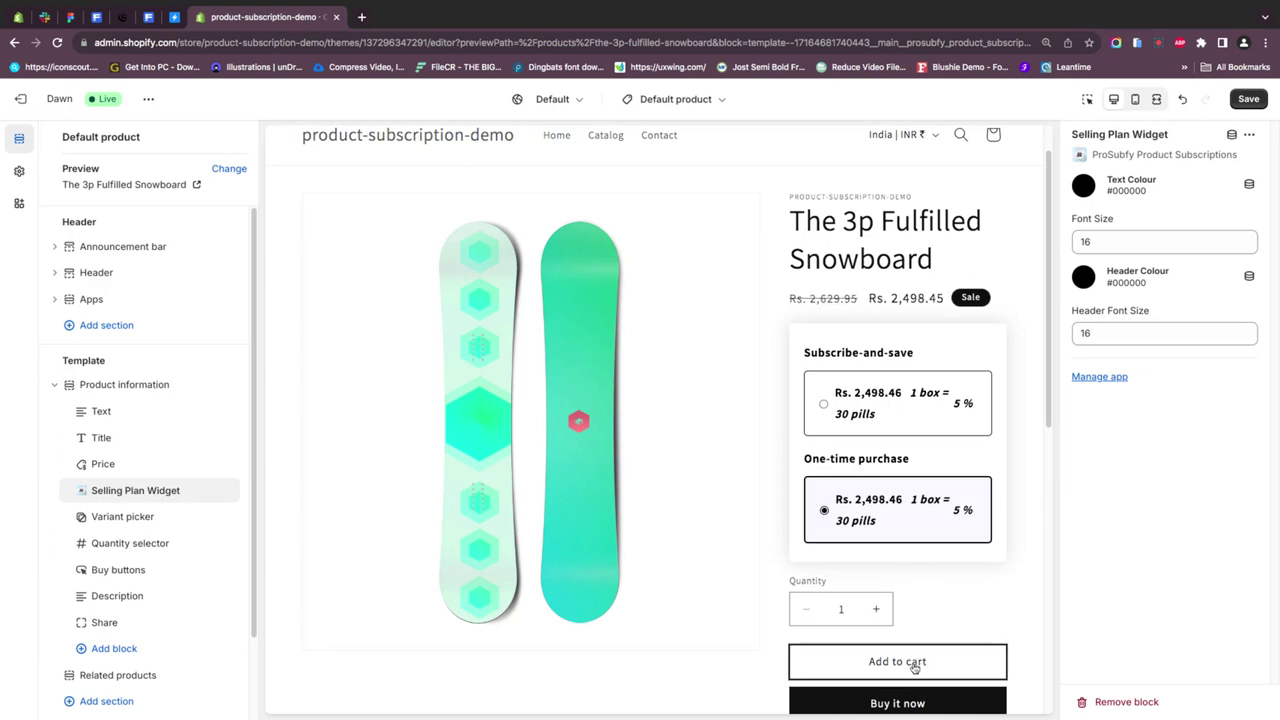
left_click(905, 705)
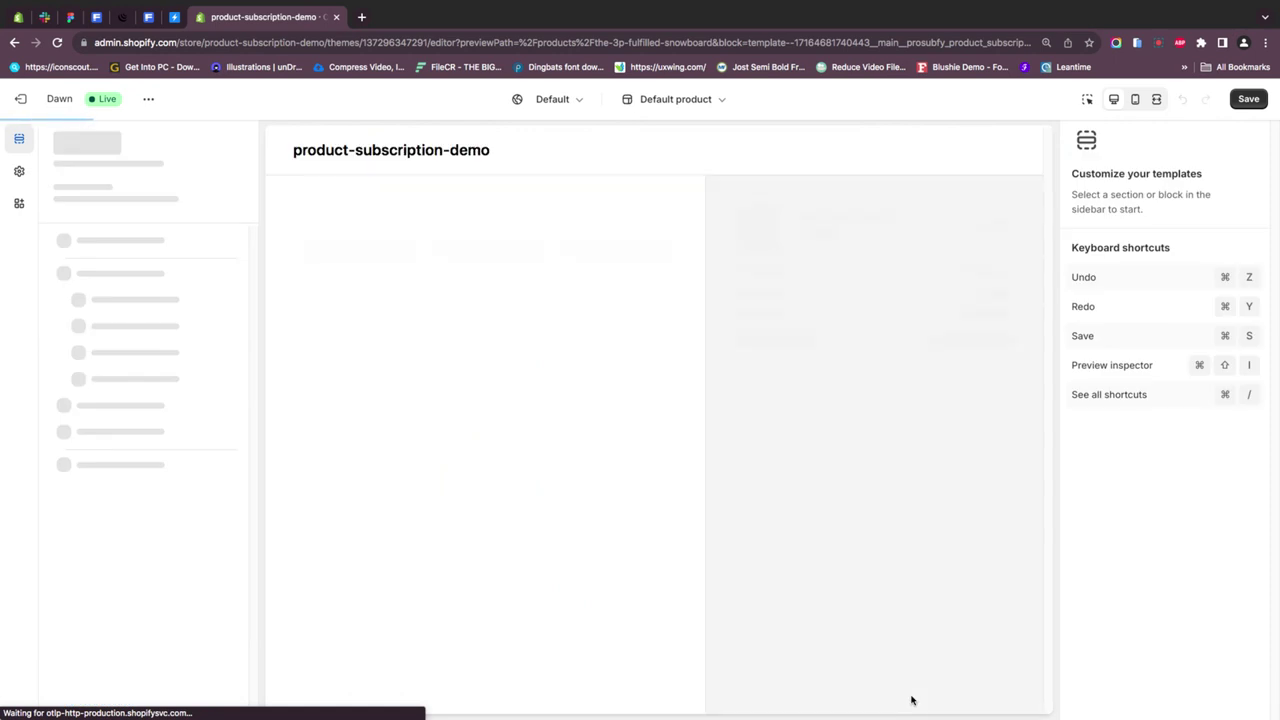
- Autofill the checkout contact e-mail and saved address, setting the state to Texas
left_click(408, 254)
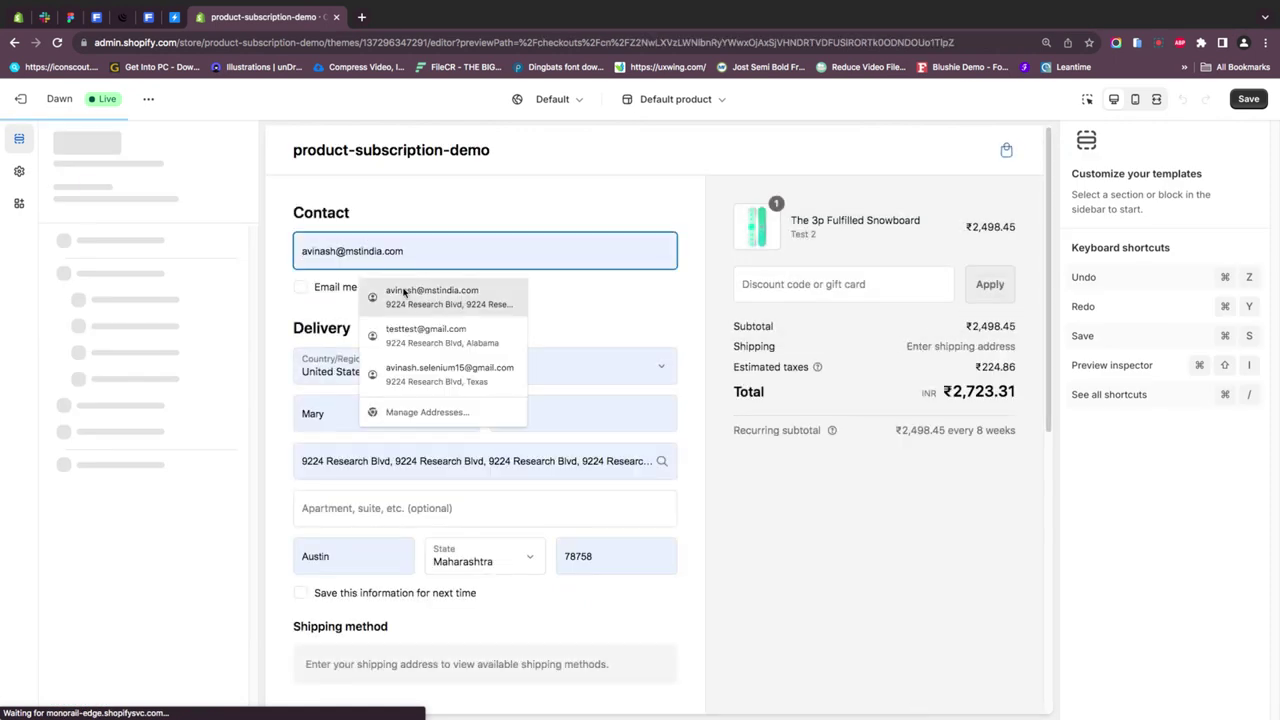
left_click(406, 257)
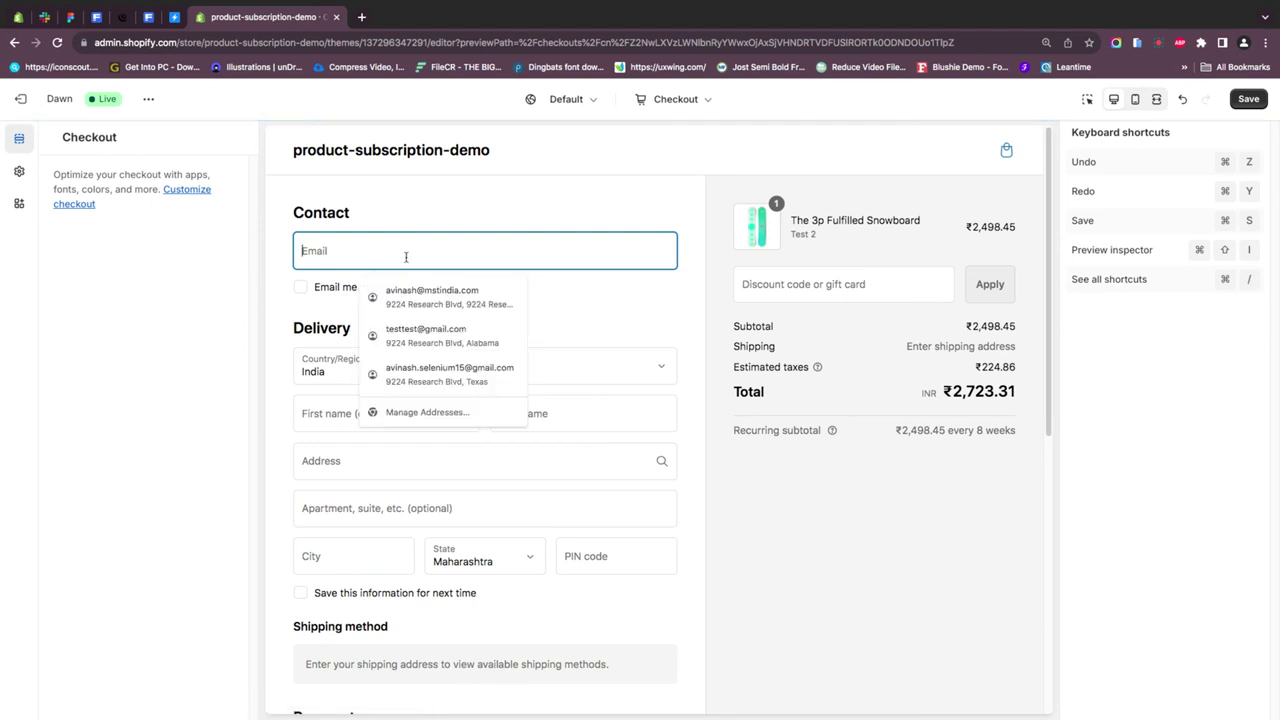
left_click(421, 373)
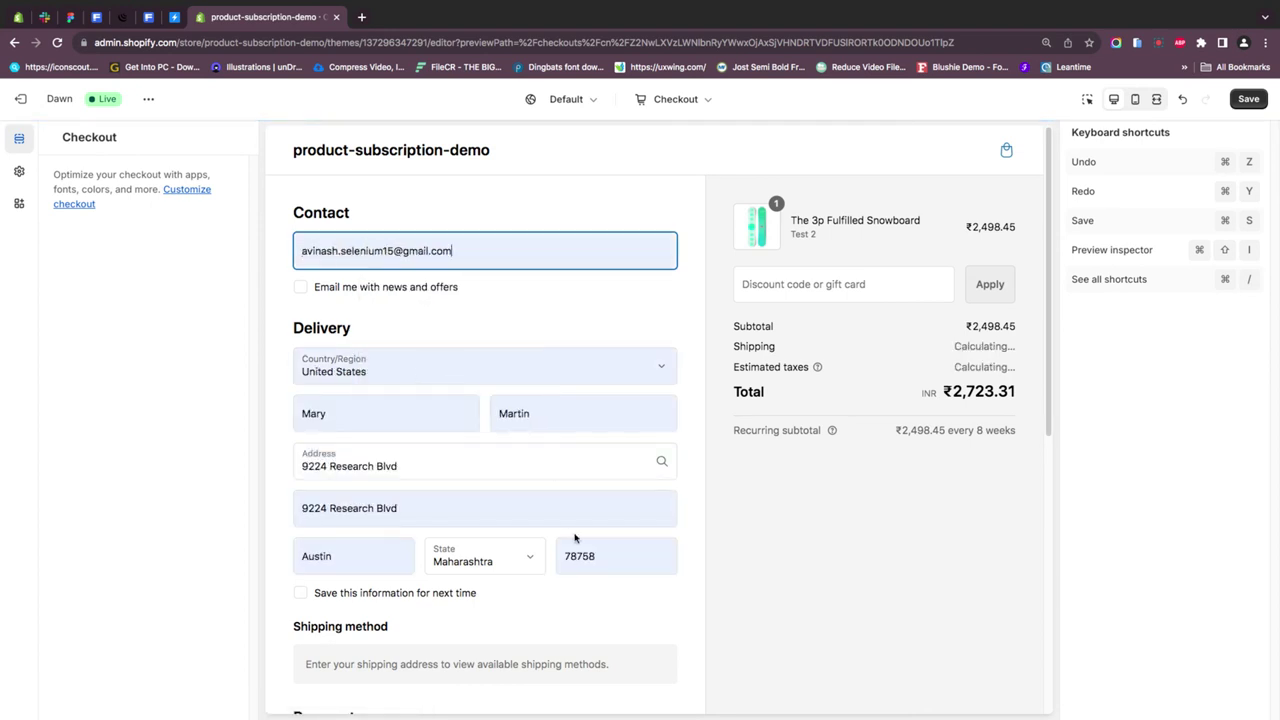
scroll(640, 568, "down", 1)
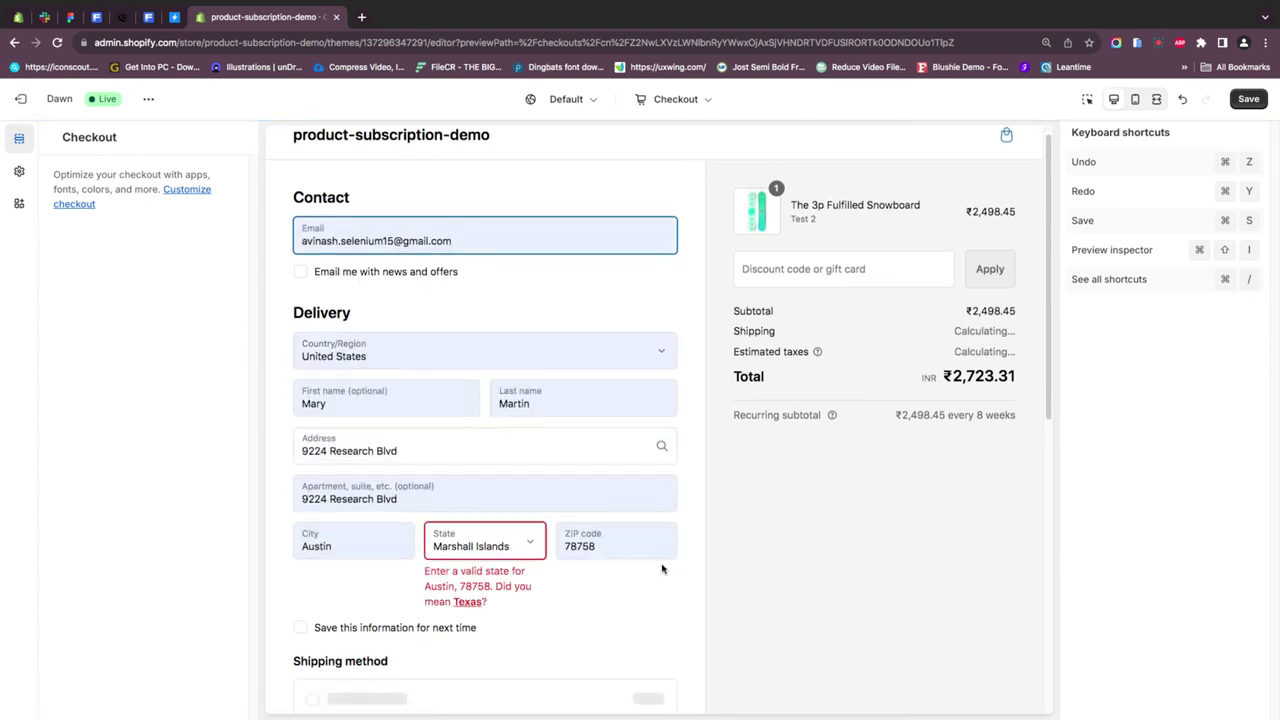
left_click(544, 557)
left_click(502, 584)
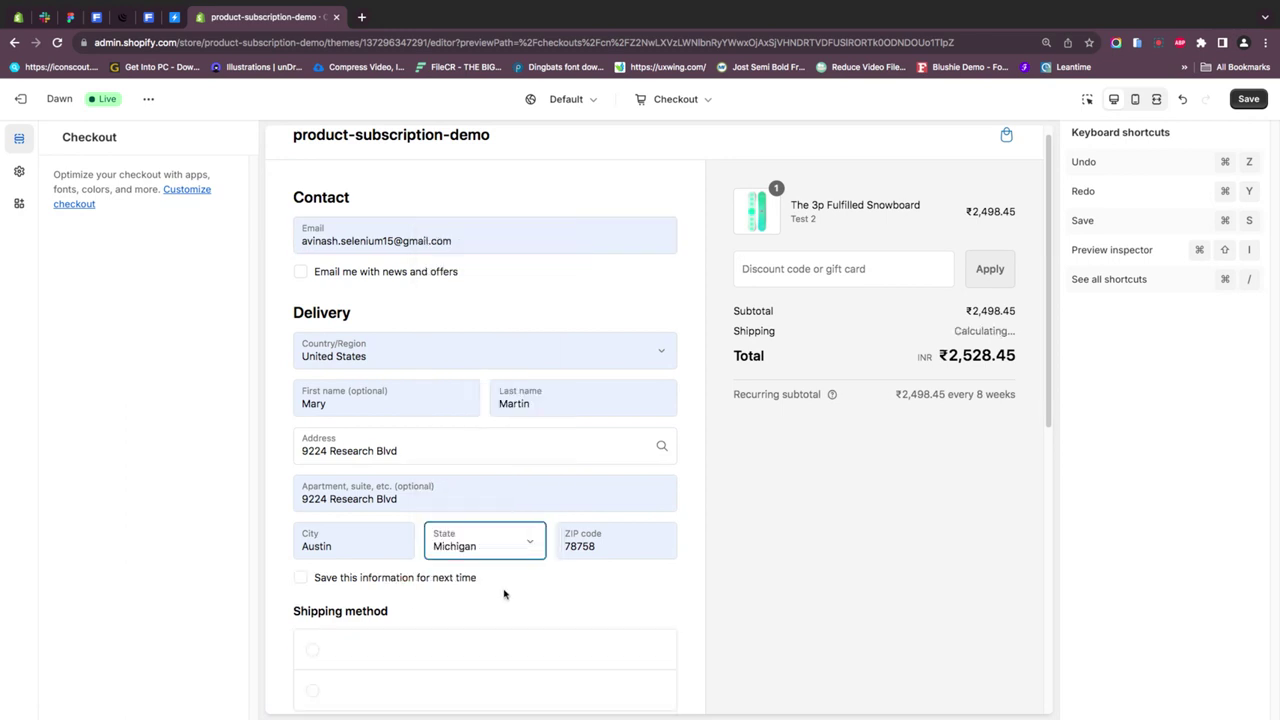
left_click(477, 603)
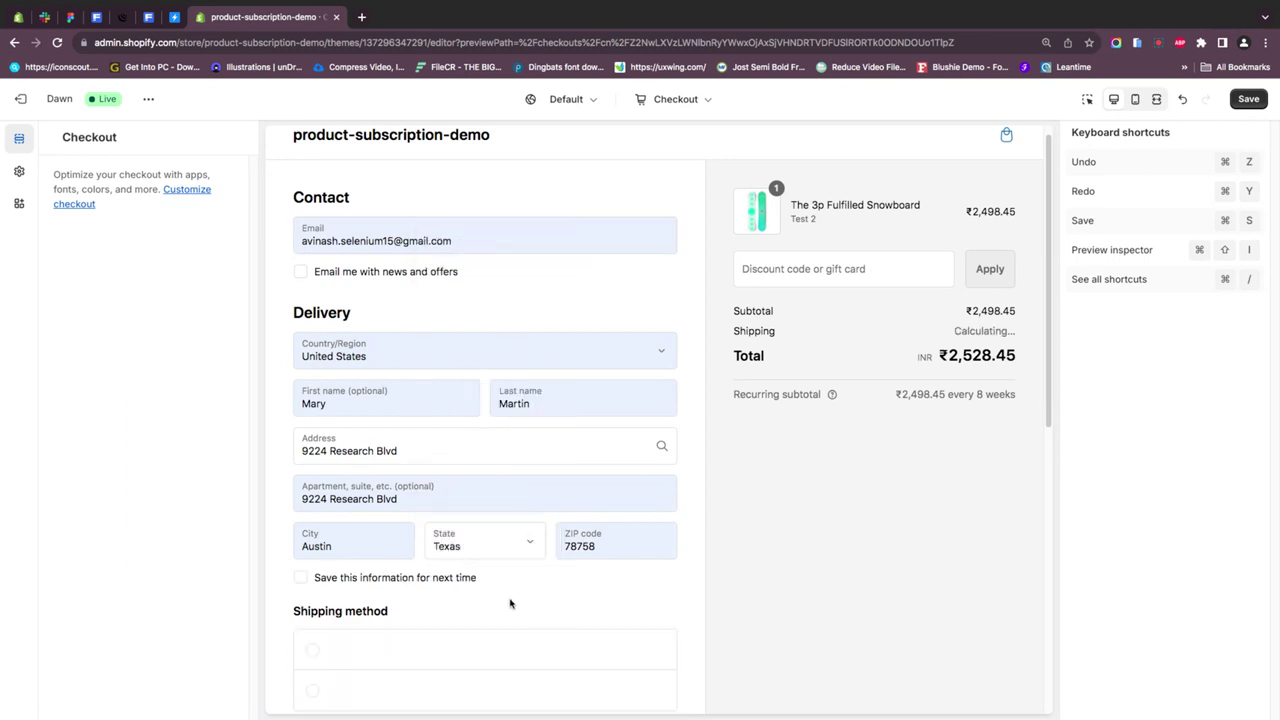
- Enter the test card number, expiry 02/56 and security code, then pay for the order
scroll(861, 578, "down", 2)
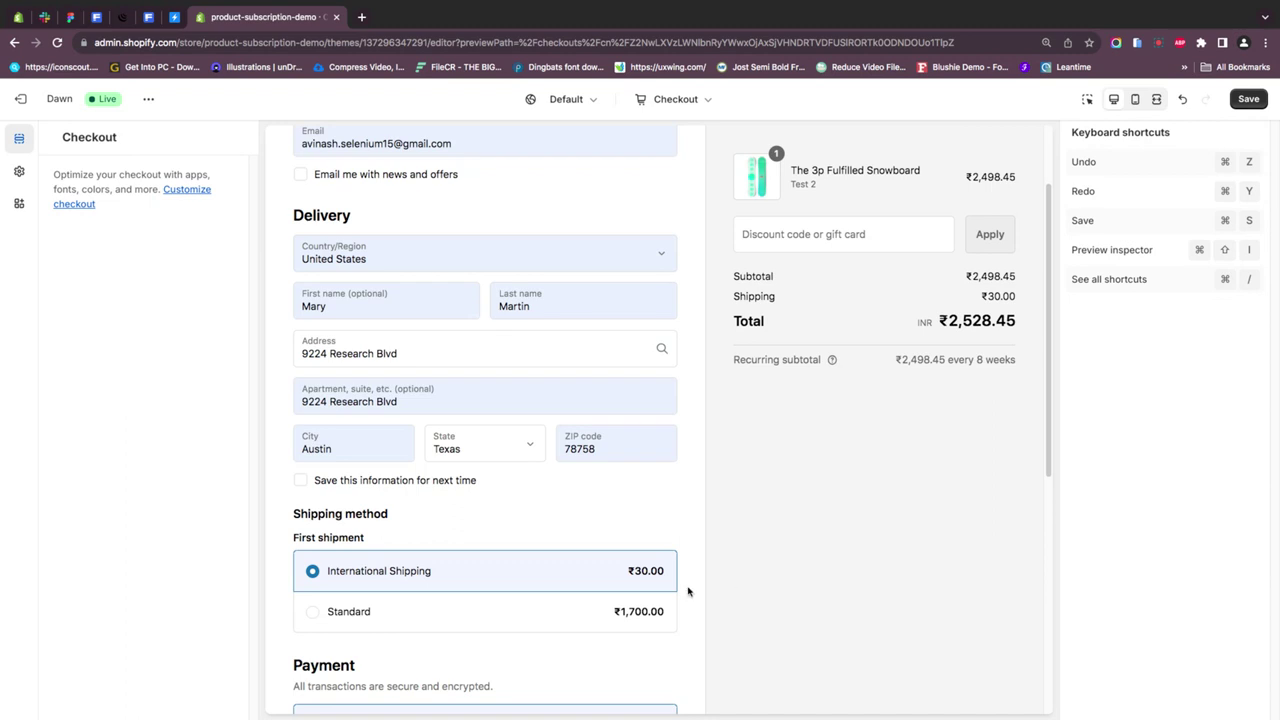
scroll(688, 591, "down", 4)
left_click(465, 572)
type("1")
left_click(430, 612)
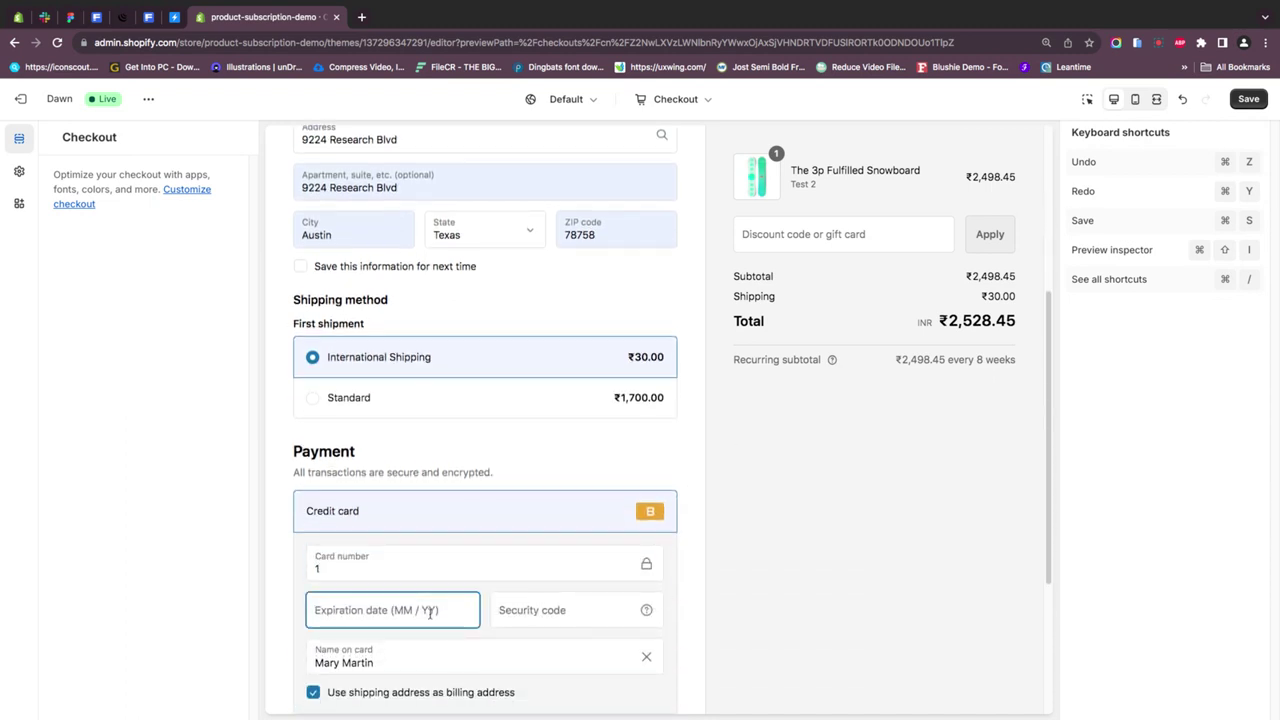
type("0256")
left_click(539, 621)
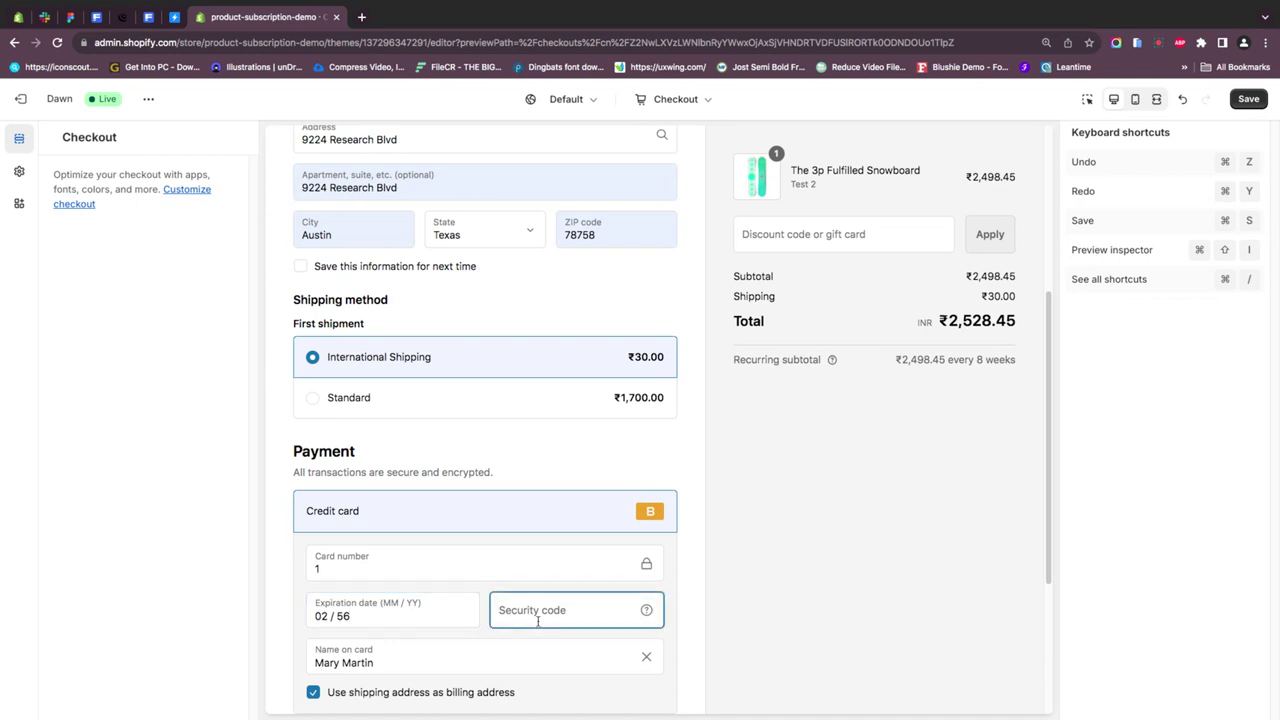
type("123")
scroll(640, 634, "down", 5)
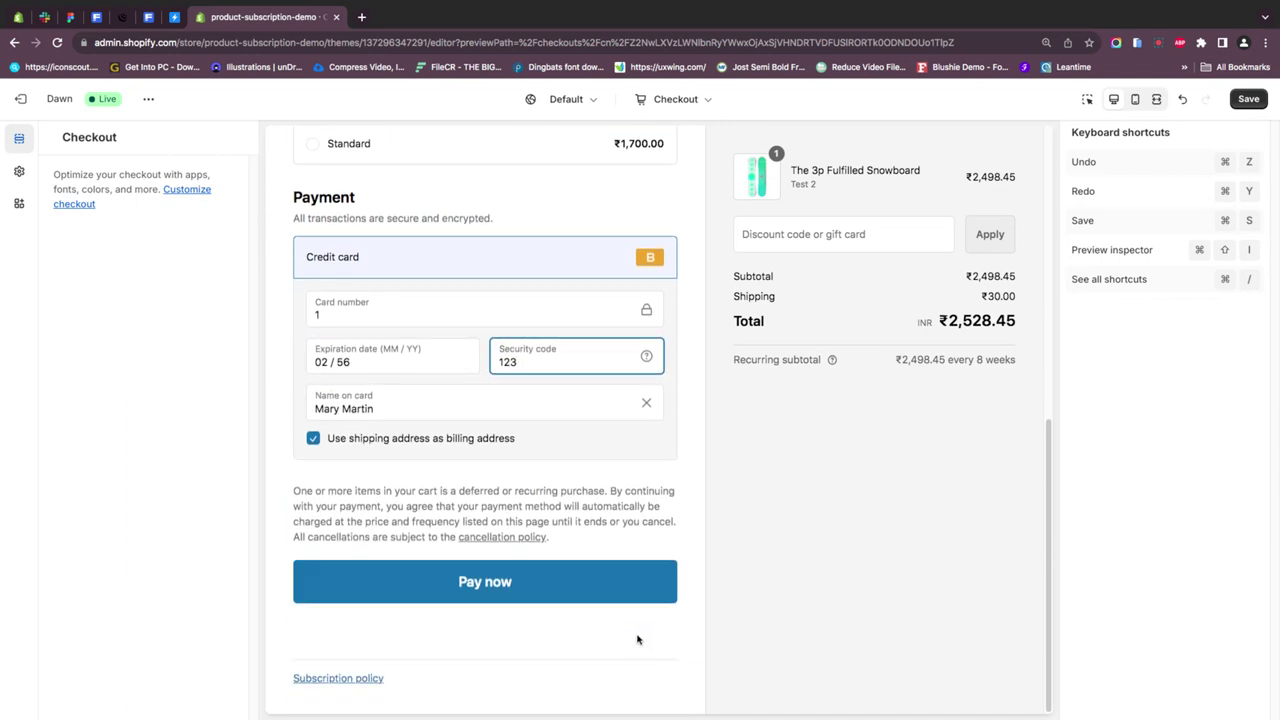
left_click(485, 588)
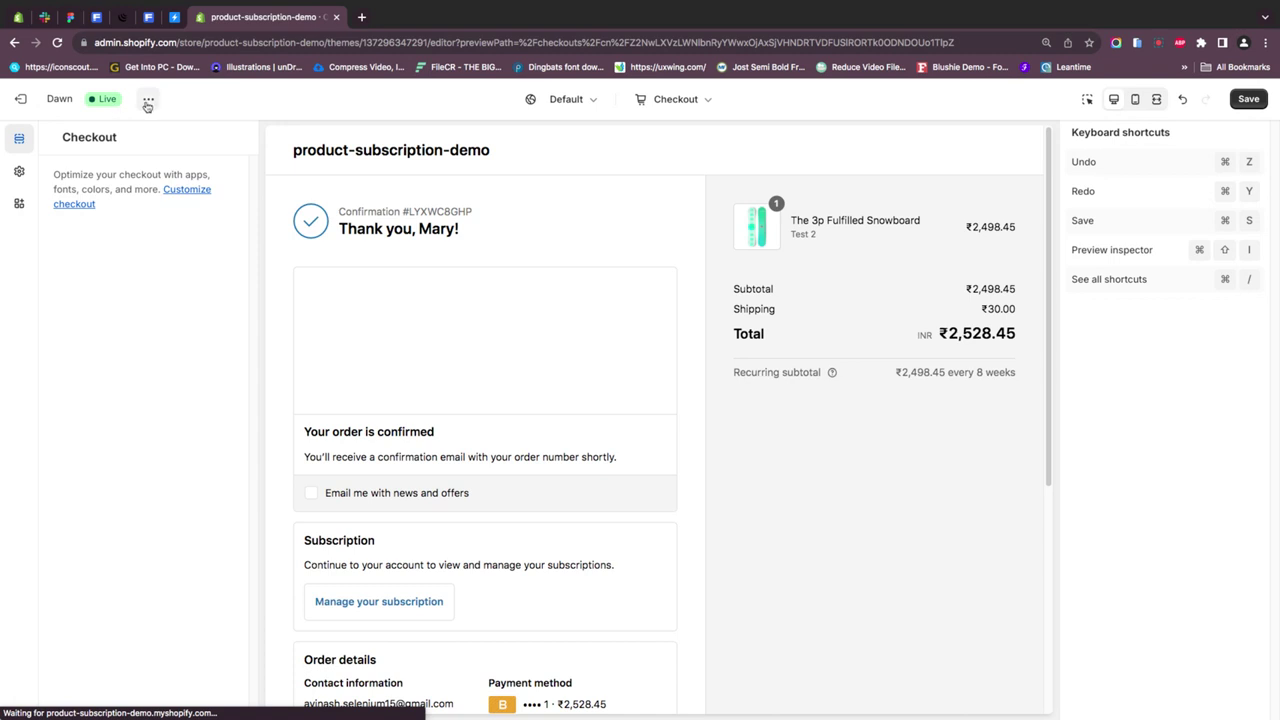
- Leave the checkout editor without saving and open ProSubfy Product Subscriptions from the Apps list
left_click(43, 100)
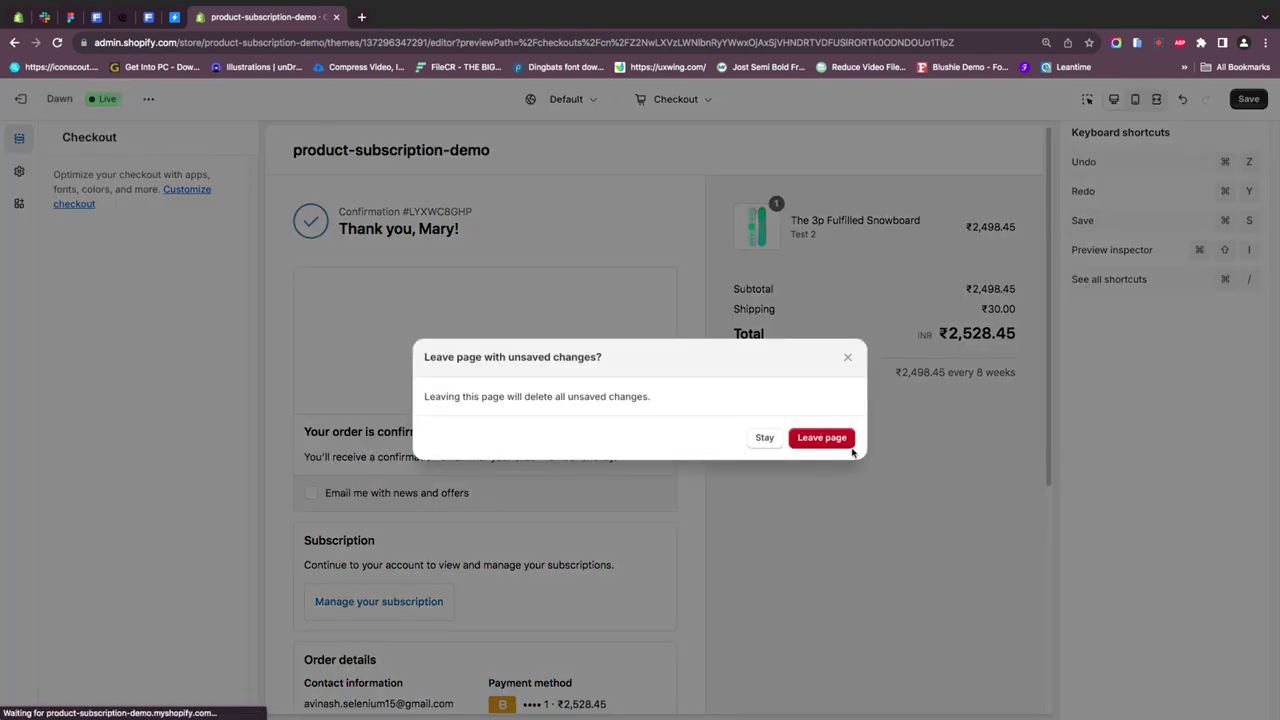
left_click(849, 444)
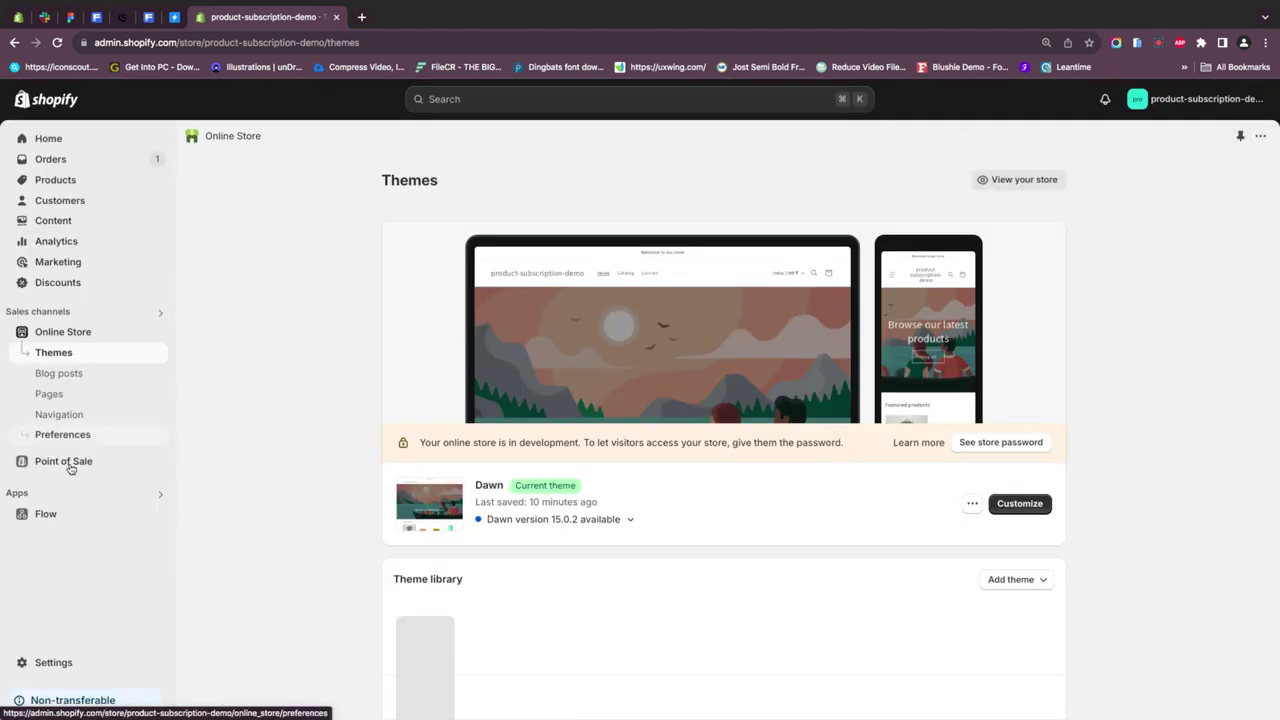
left_click(45, 493)
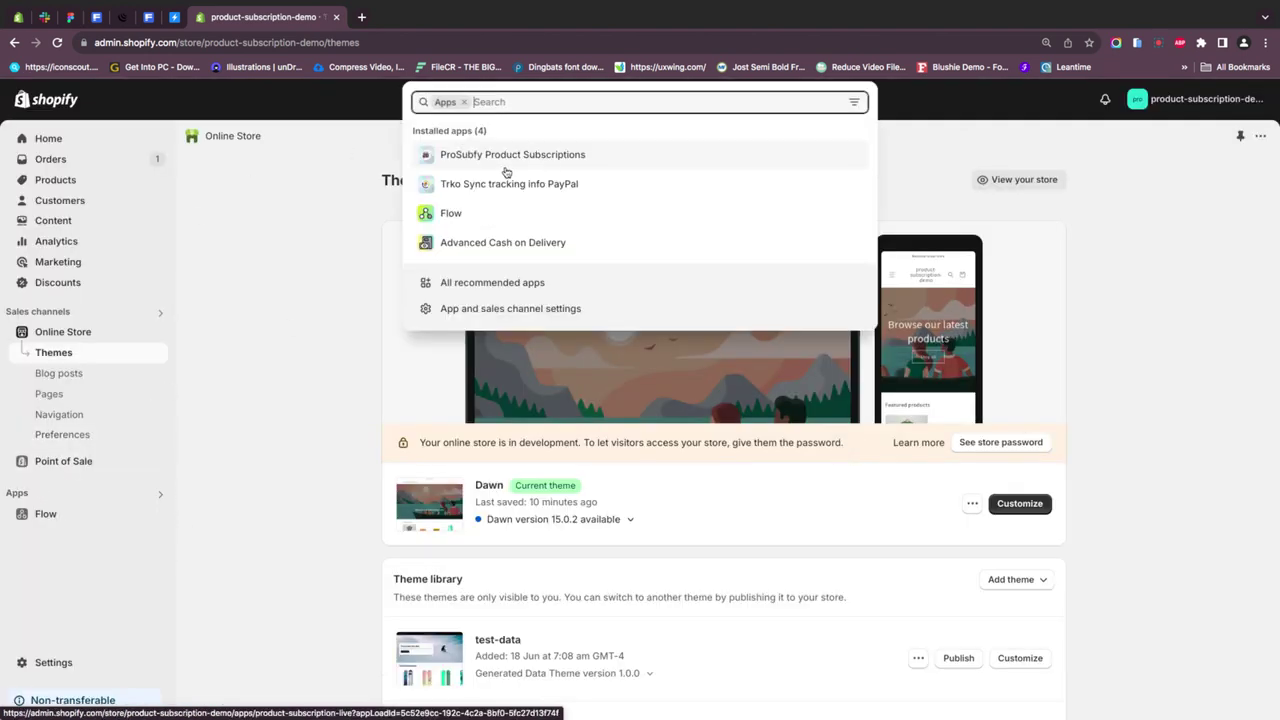
left_click(535, 160)
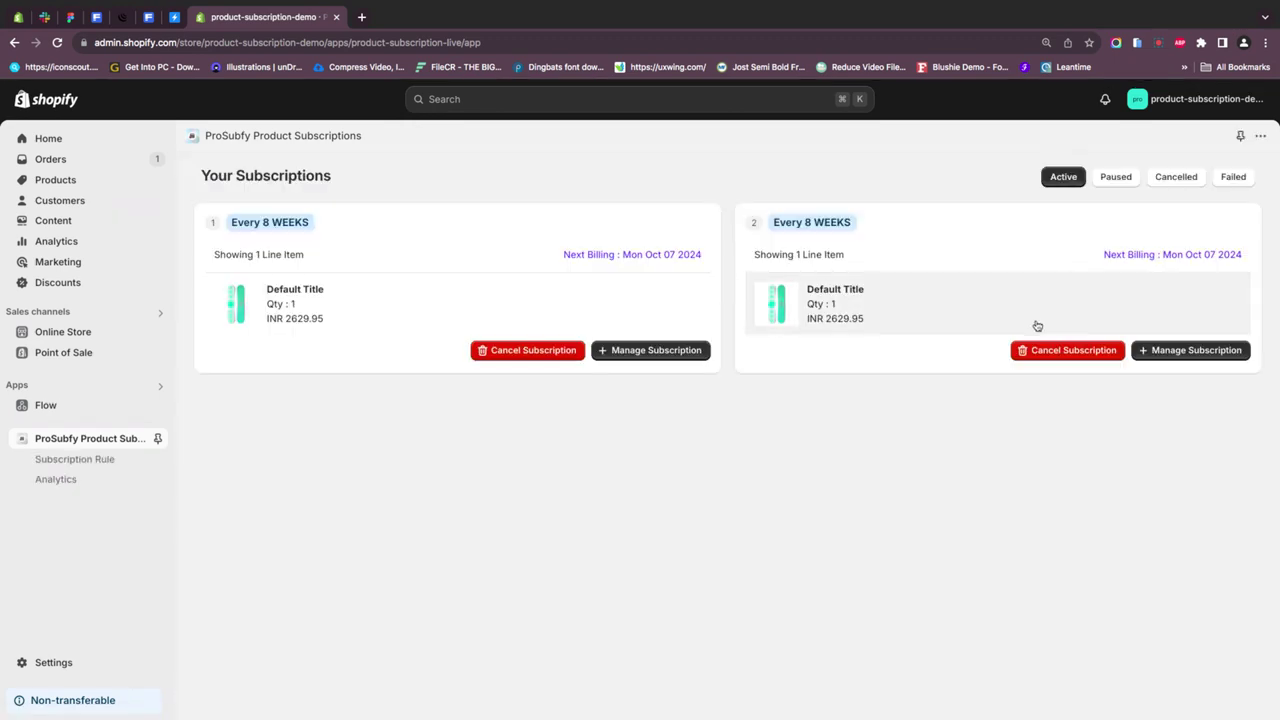
- Give the second subscription cut-off day 2 for delivery and billing, update it, then view Analytics
left_click(1181, 352)
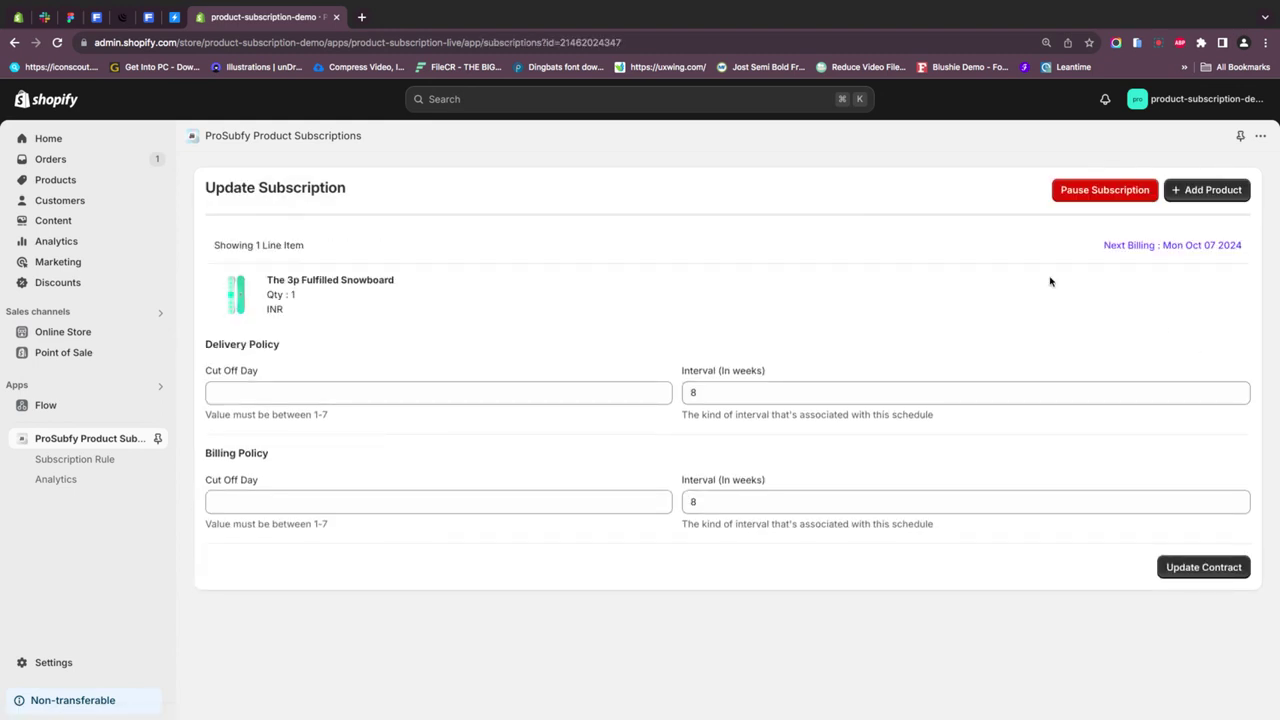
left_click(338, 393)
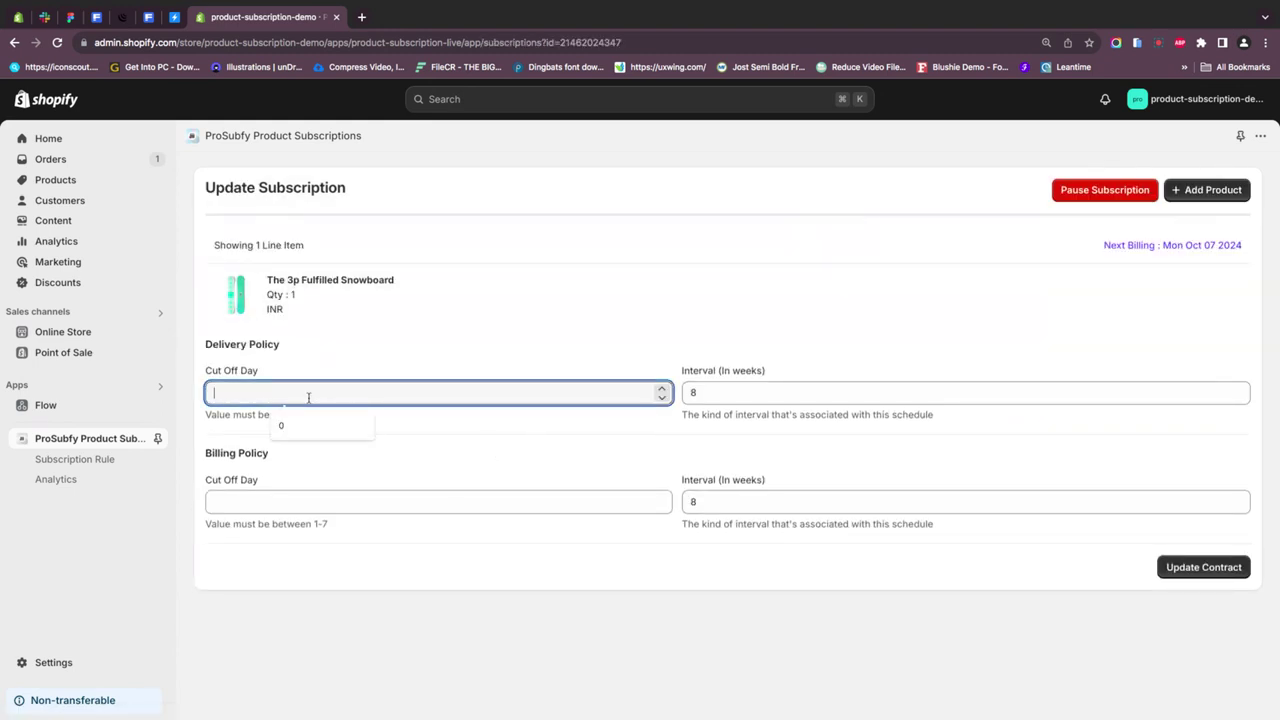
type("2")
left_click(280, 500)
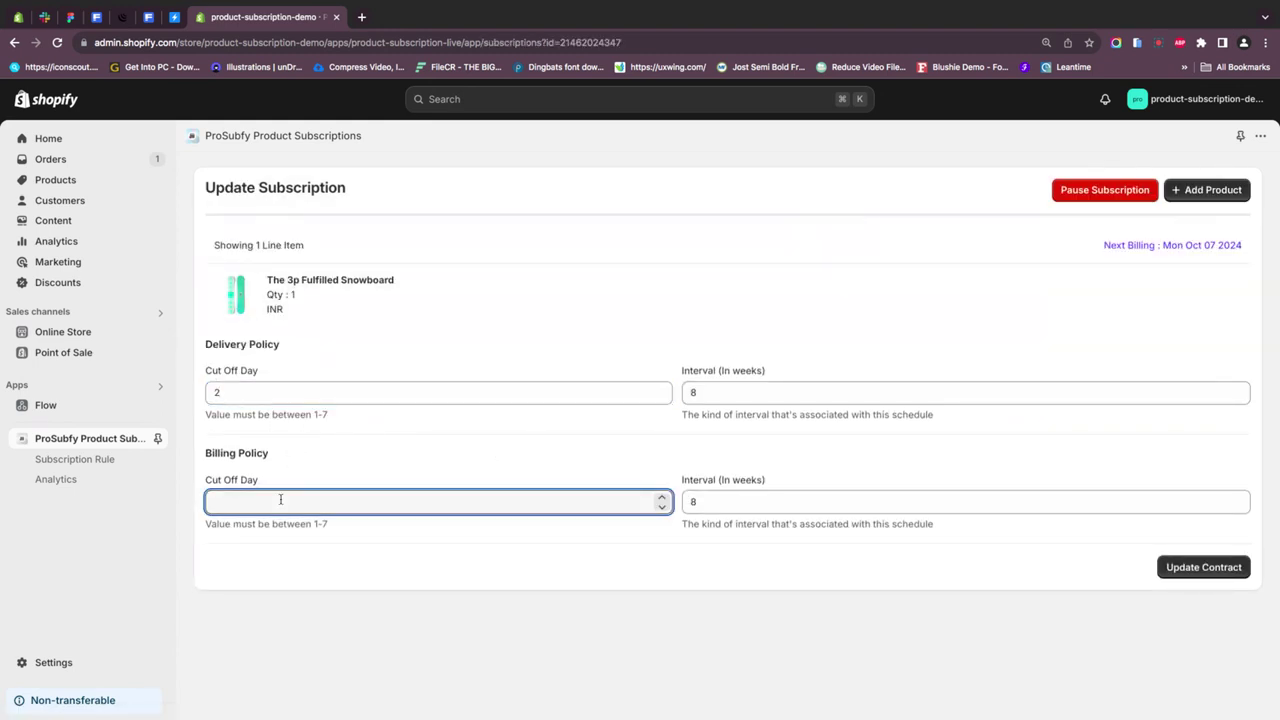
left_click(1205, 572)
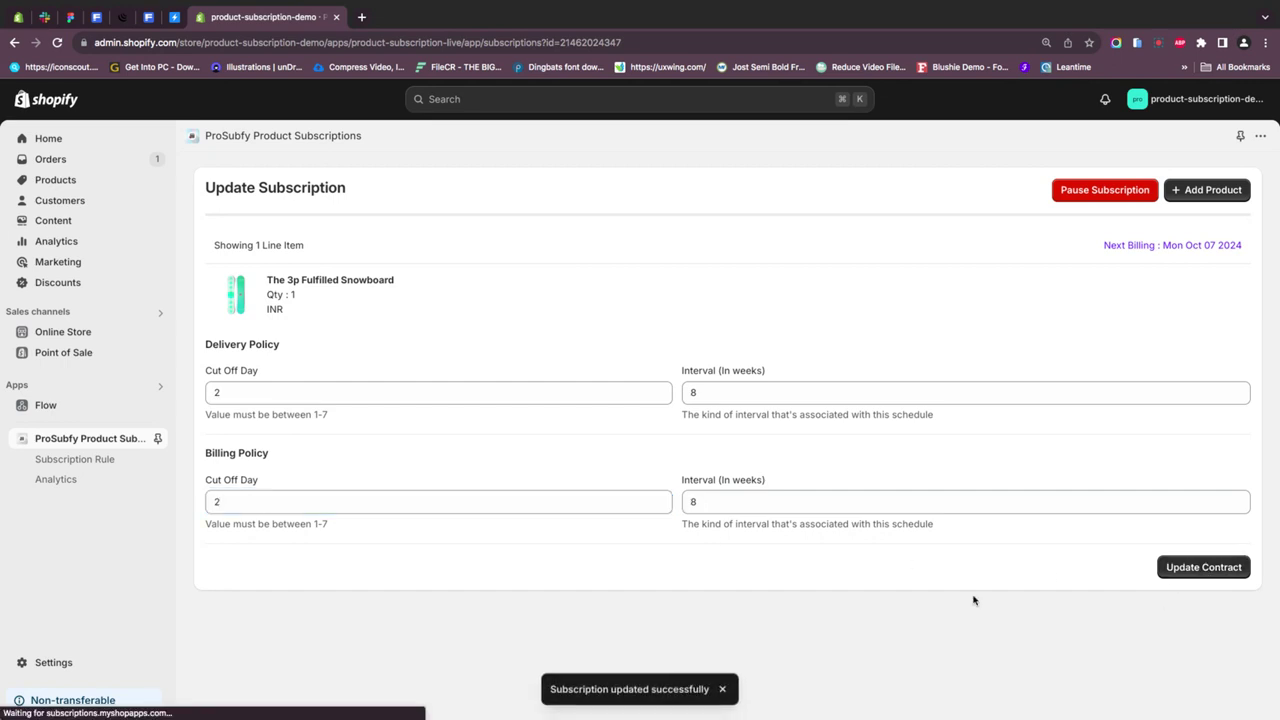
left_click(90, 479)
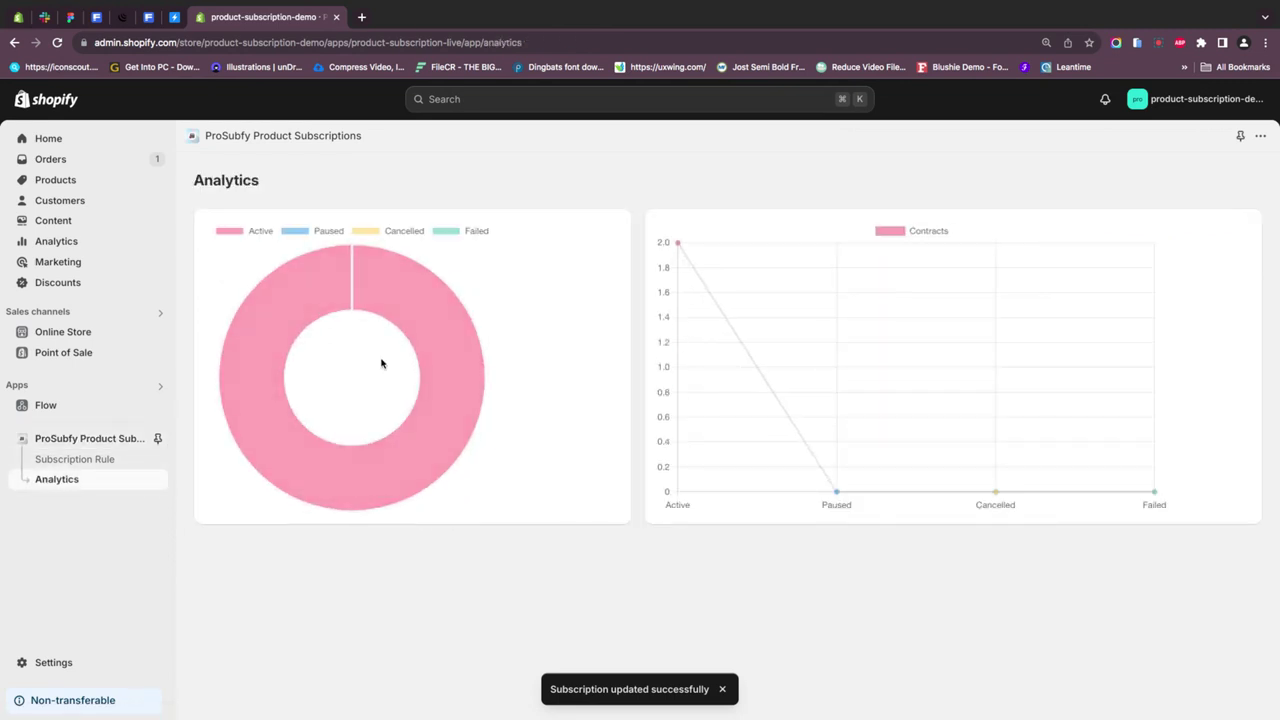
- Go back from Analytics to the Your Subscriptions list via the ProSubfy sidebar entry
left_click(88, 441)
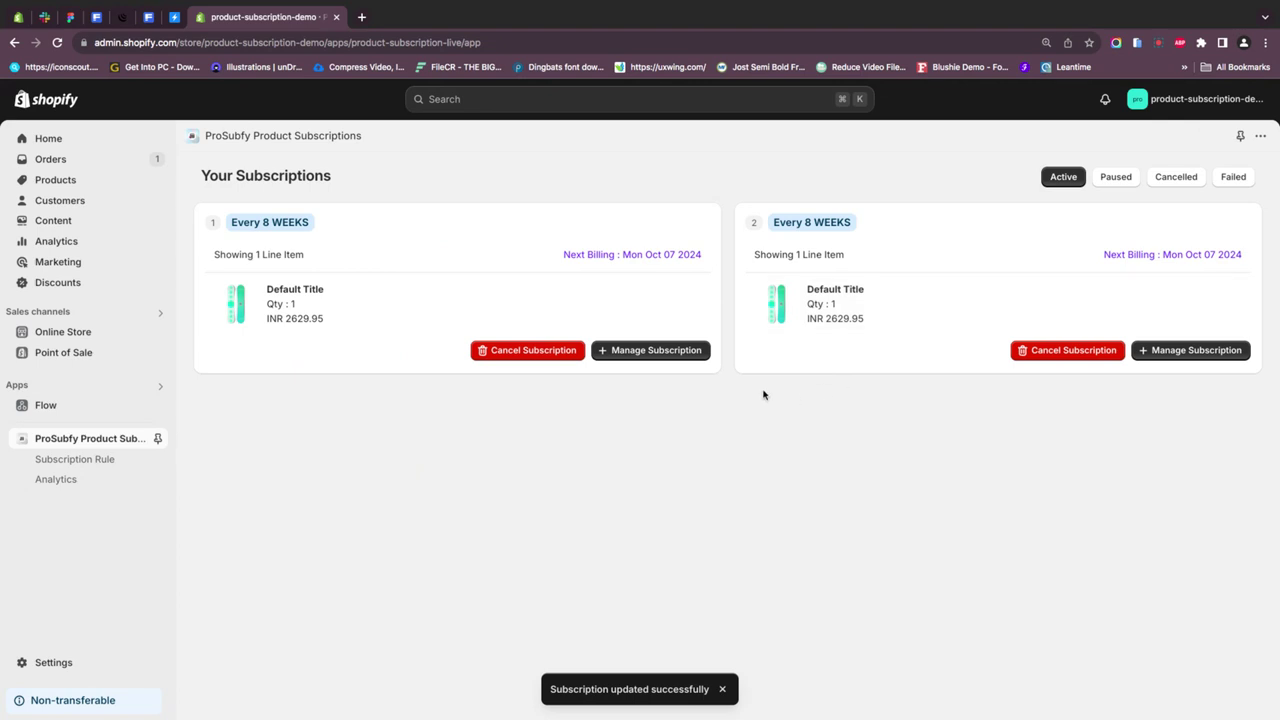
left_click(1156, 44)
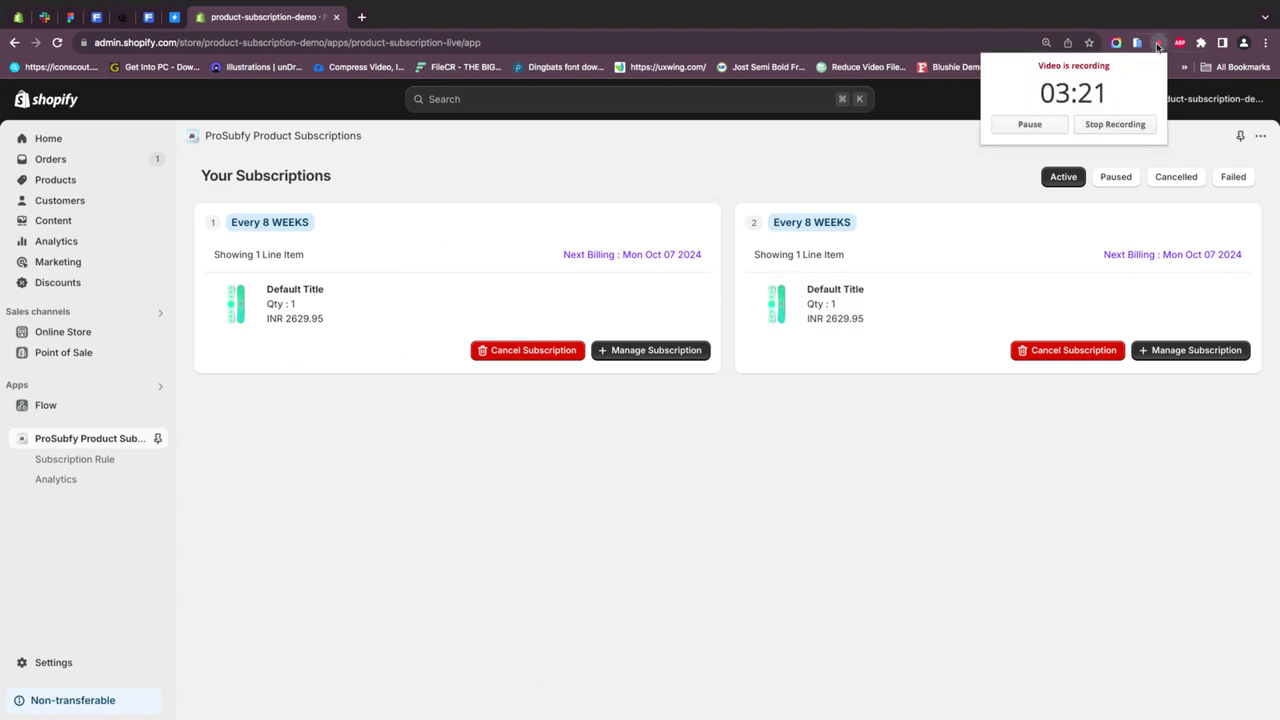